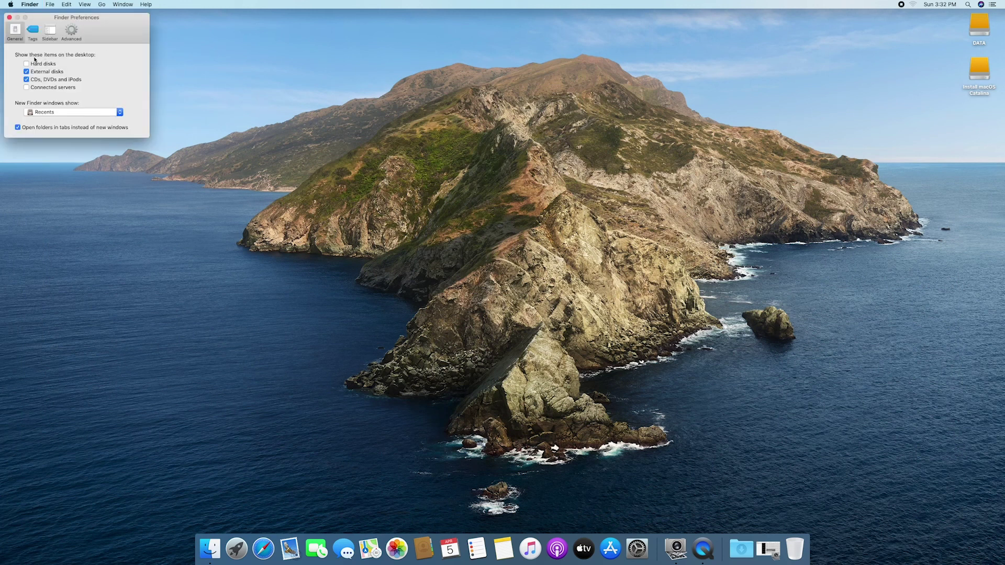
- Set Finder to show hard disks on the desktop and Movies, Music and Pictures in the sidebar
{"action": "left_click", "coordinate": [27, 64]}
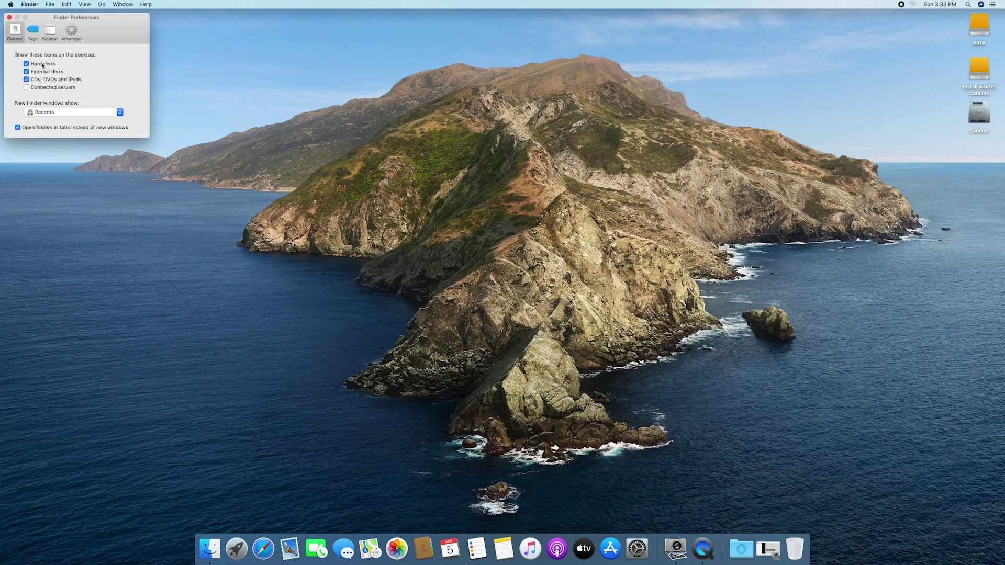
{"action": "left_click", "coordinate": [49, 32]}
{"action": "left_click", "coordinate": [22, 123]}
{"action": "left_click", "coordinate": [22, 132]}
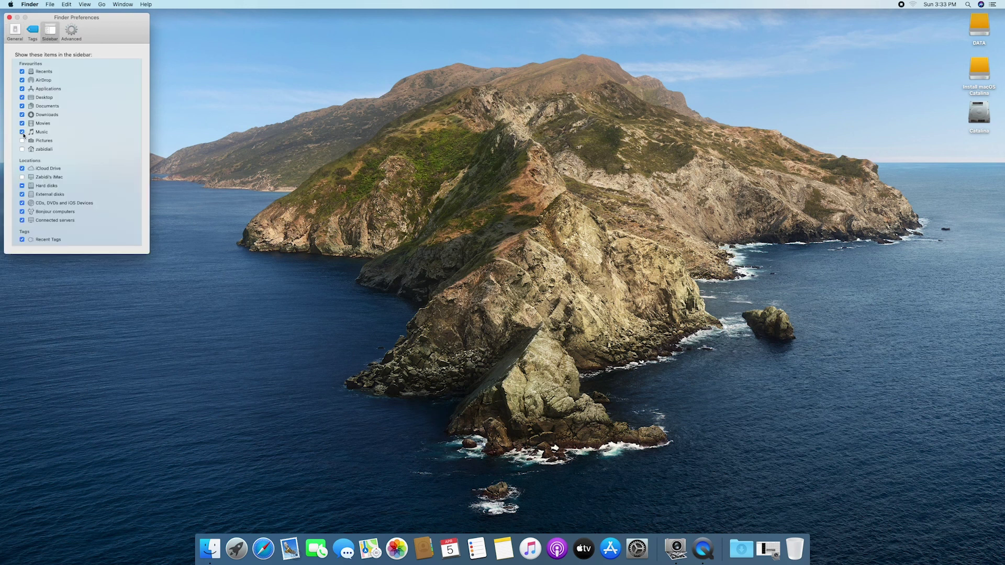
{"action": "left_click", "coordinate": [22, 140]}
{"action": "left_click", "coordinate": [9, 18]}
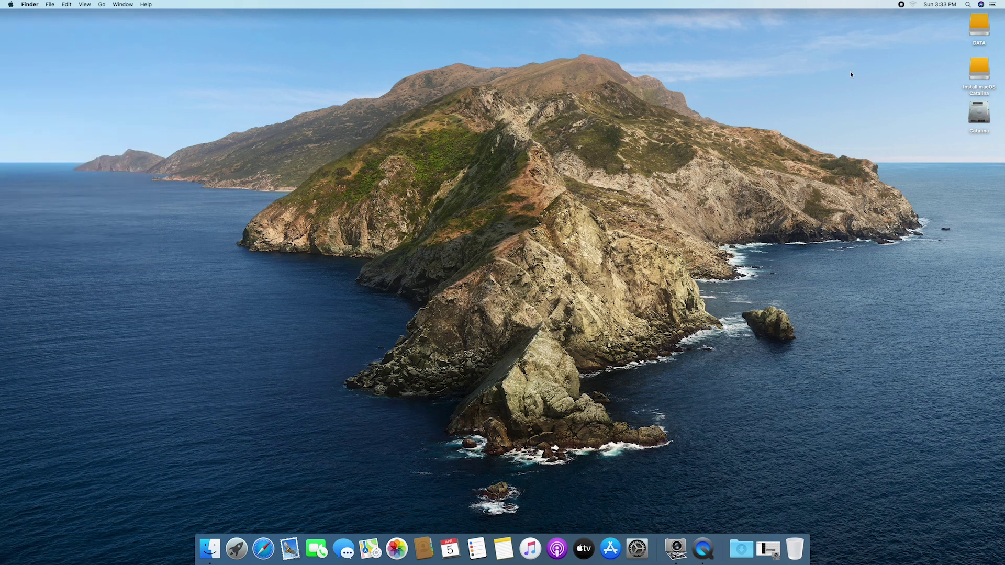
- Rearrange the desktop drives so Catalina sits in the upper corner with DATA and Install macOS Catalina in a column beside it
{"action": "left_click_drag", "start_coordinate": [942, 27], "coordinate": [936, 77]}
{"action": "left_click_drag", "start_coordinate": [982, 120], "coordinate": [982, 37]}
{"action": "left_click", "coordinate": [821, 69]}
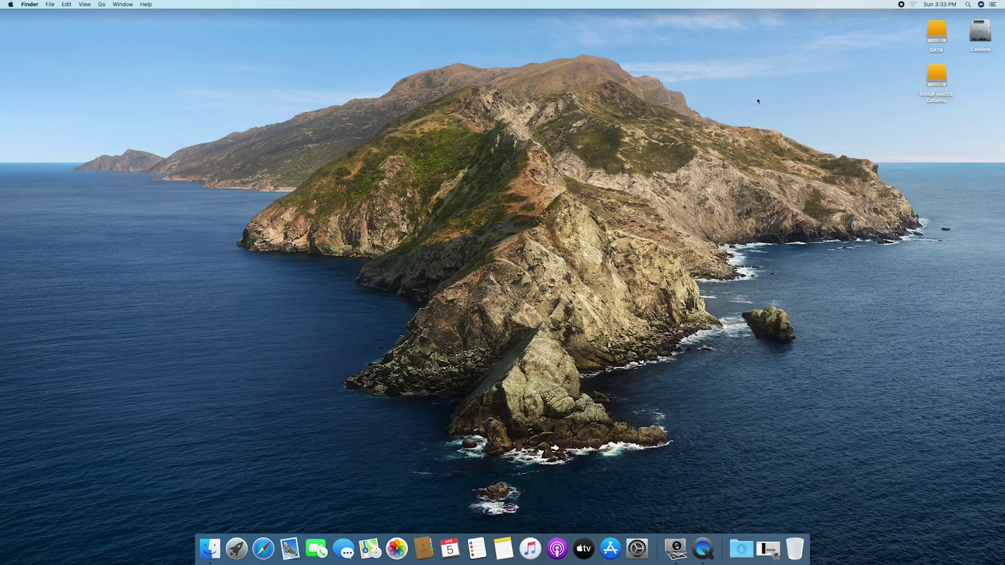
- Check the sound output and input devices in the system's Sound settings and enable showing the volume in the menu bar
{"action": "left_click", "coordinate": [637, 548]}
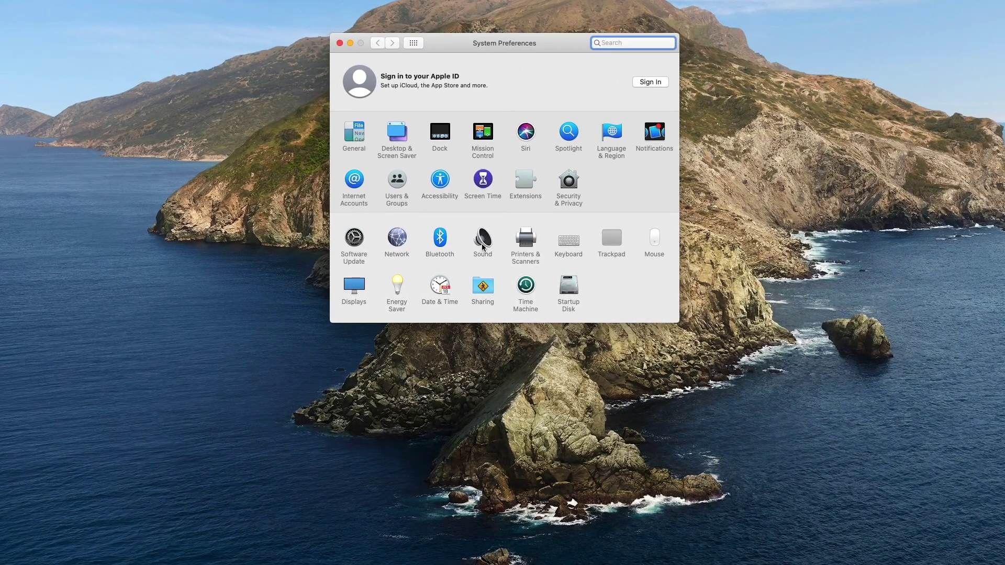
{"action": "left_click", "coordinate": [482, 246]}
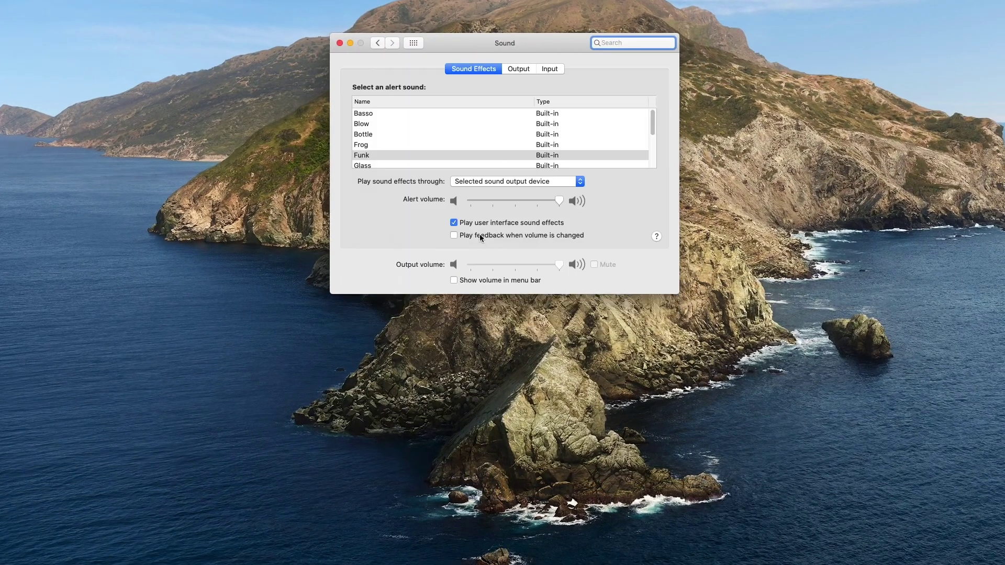
{"action": "left_click", "coordinate": [521, 70]}
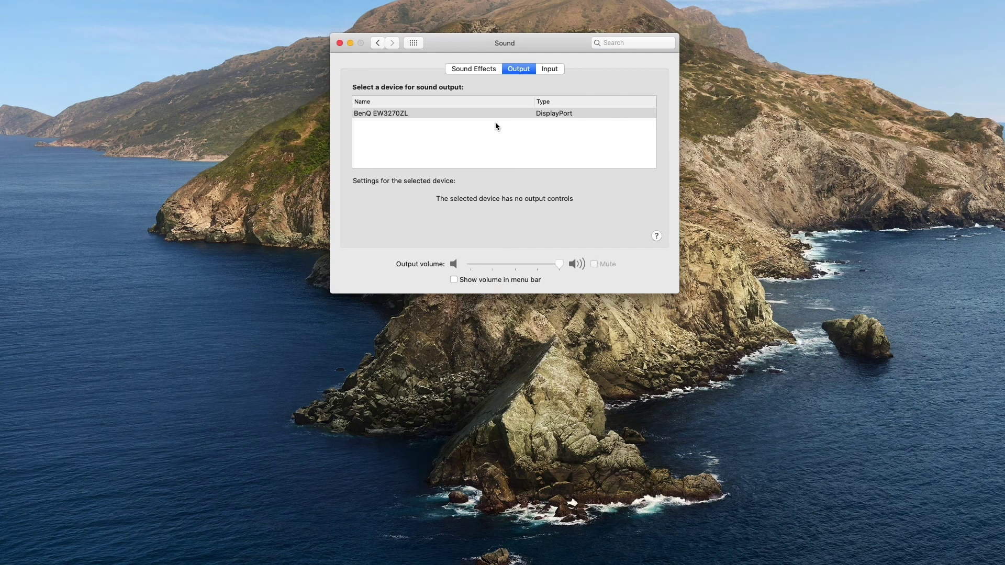
{"action": "left_click", "coordinate": [553, 69]}
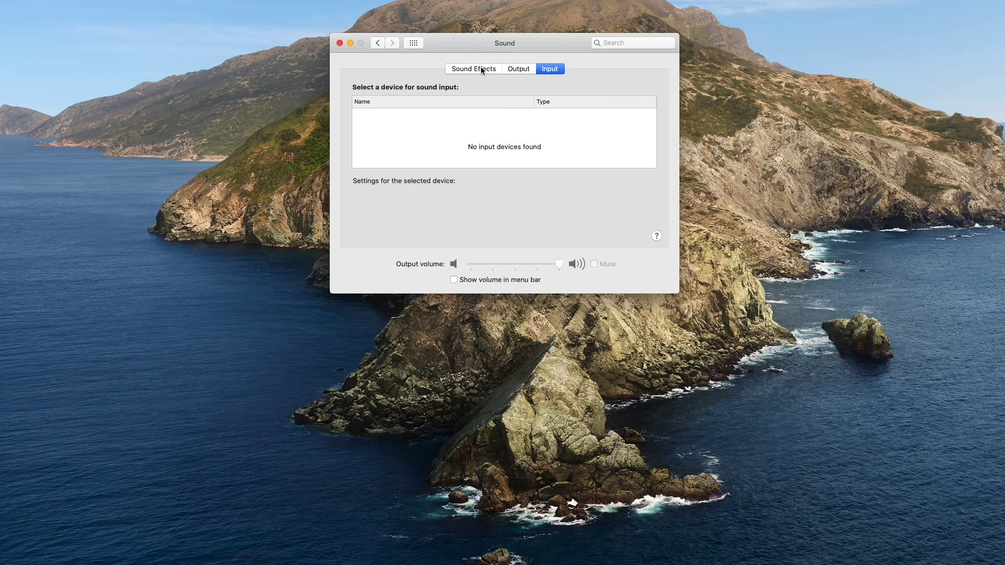
{"action": "left_click", "coordinate": [452, 280]}
{"action": "left_click", "coordinate": [522, 71]}
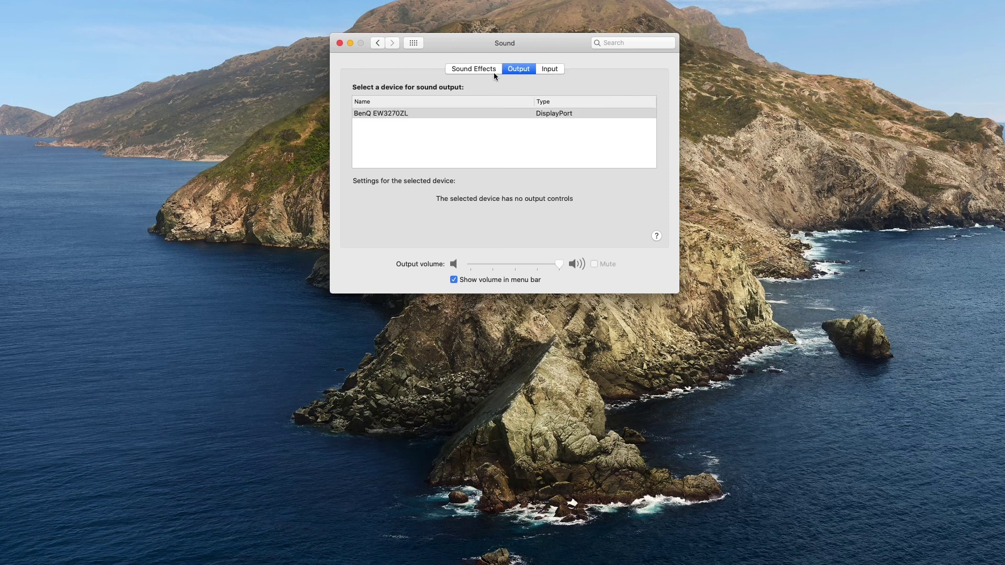
{"action": "left_click", "coordinate": [463, 71]}
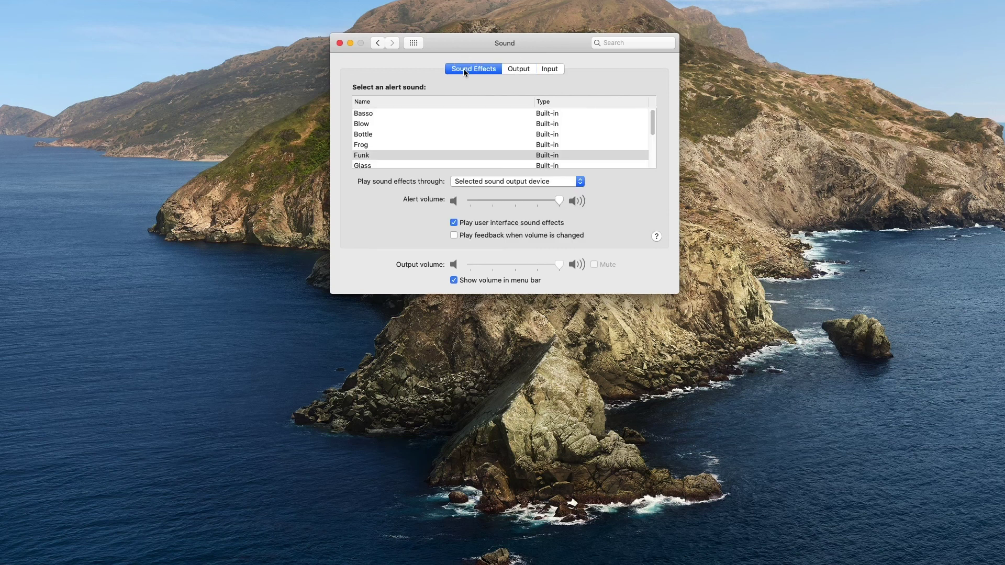
{"action": "left_click", "coordinate": [414, 43]}
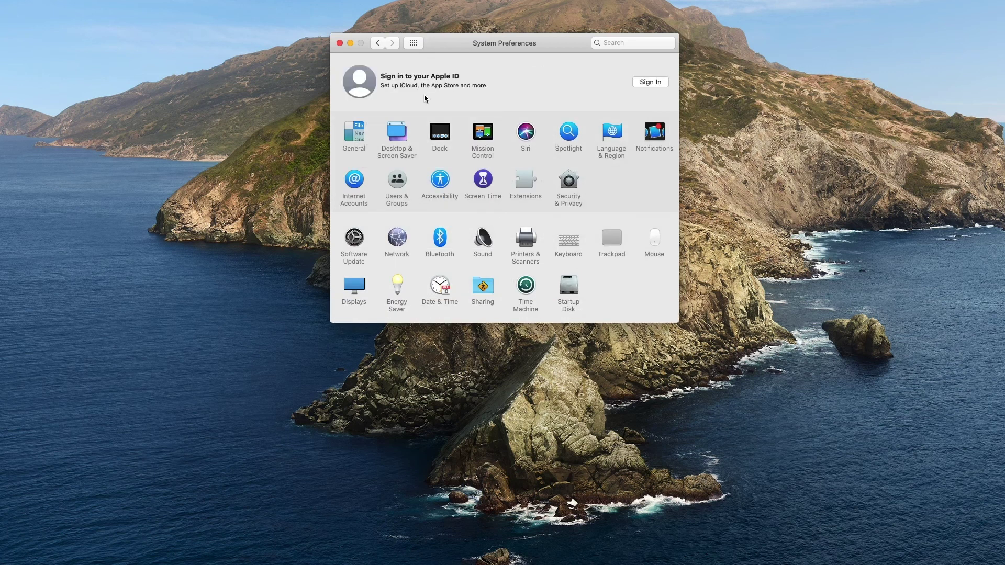
- Enable showing Bluetooth in the menu bar and close System Preferences
{"action": "left_click", "coordinate": [448, 242]}
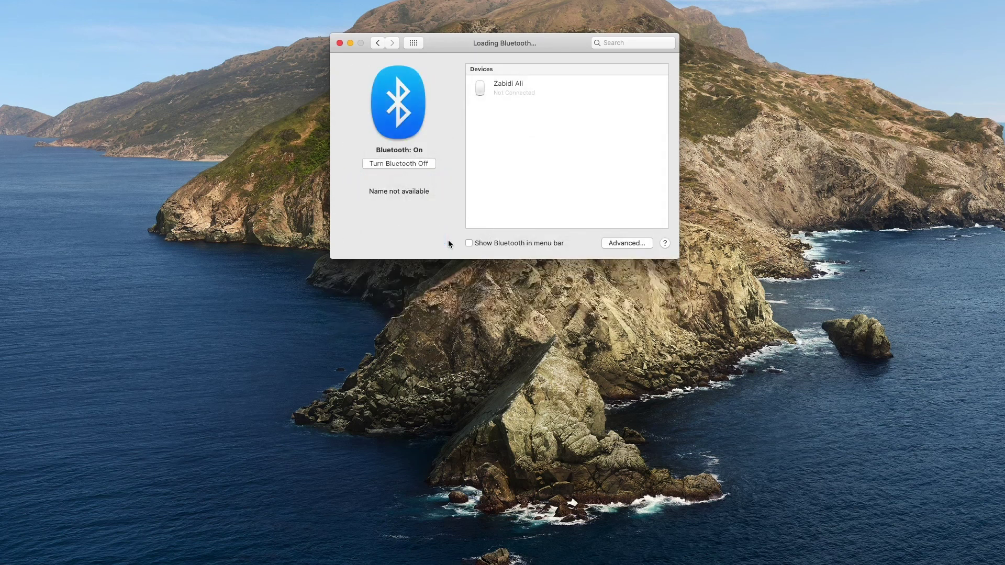
{"action": "left_click", "coordinate": [468, 244]}
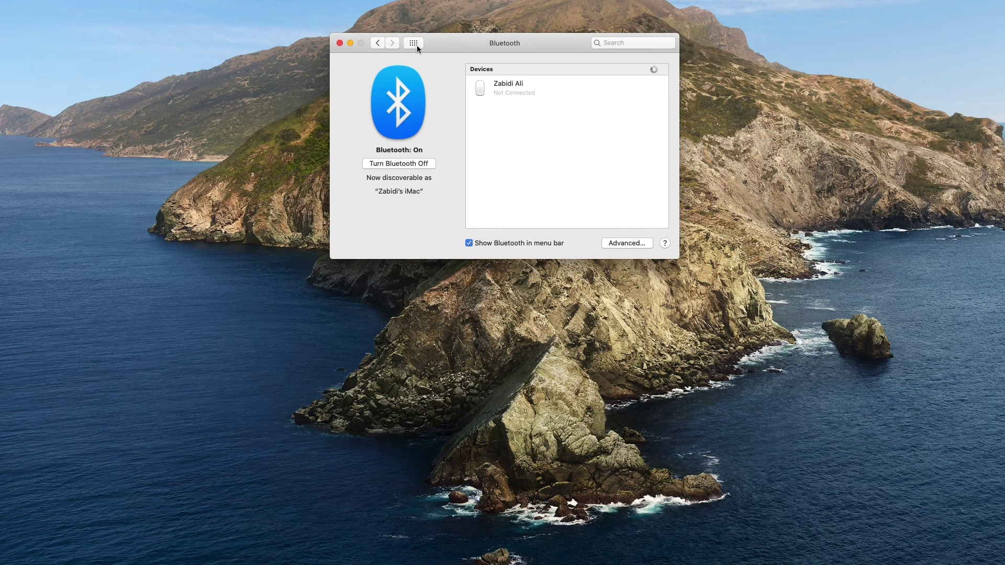
{"action": "left_click", "coordinate": [414, 43]}
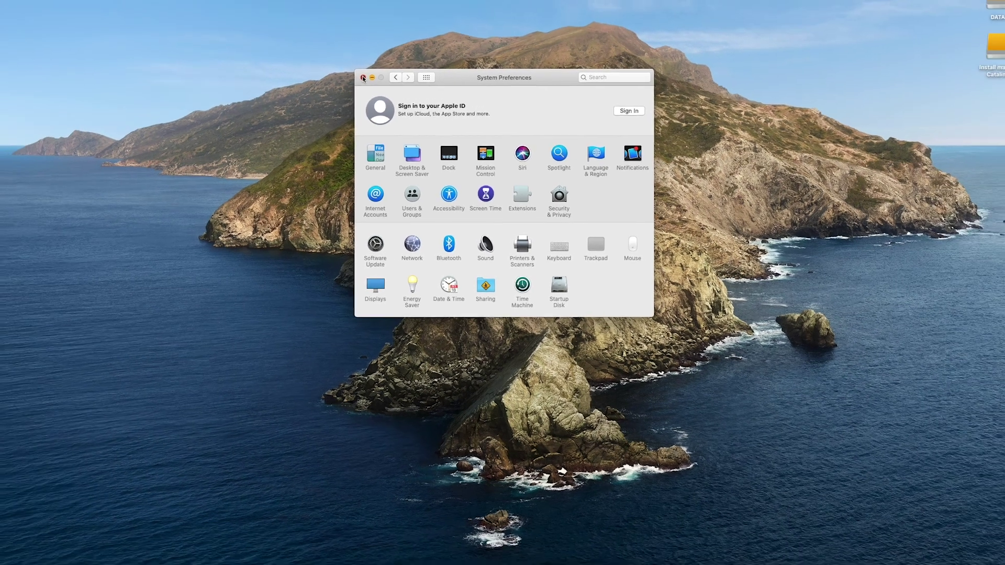
{"action": "left_click", "coordinate": [347, 54]}
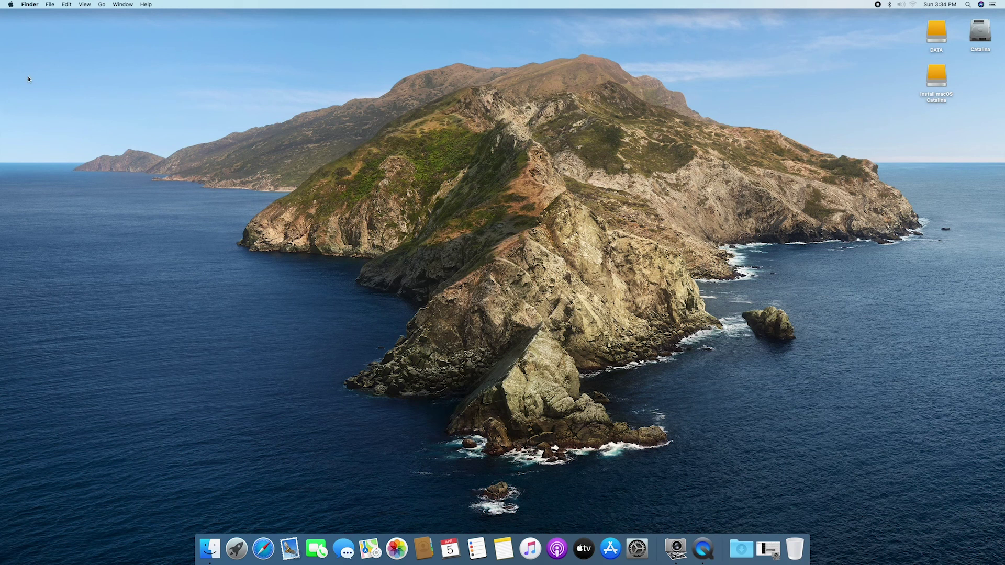
- Copy the ASUS RAMPAGE 3 EXTREAM folder, Clover Configurator and Clover_v2.5k_r5100.pkg from the DATA drive to the desktop
{"action": "double_click", "coordinate": [937, 33]}
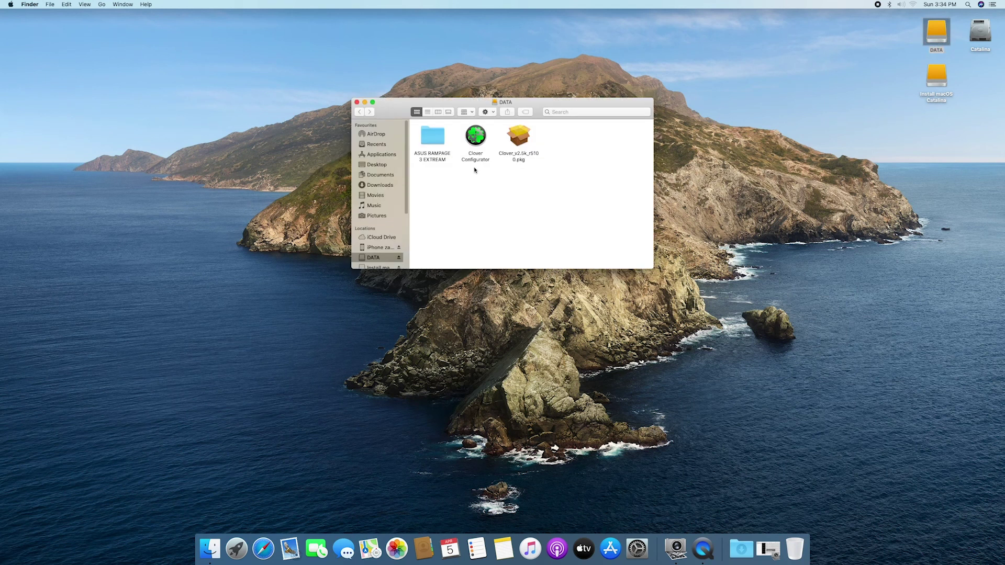
{"action": "left_click_drag", "start_coordinate": [536, 175], "coordinate": [170, 236]}
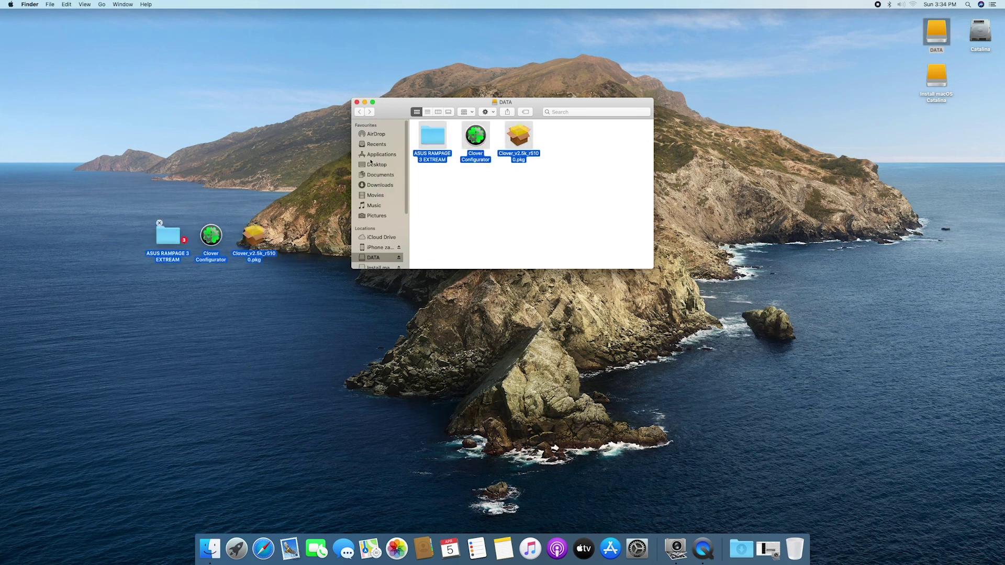
{"action": "left_click", "coordinate": [356, 102]}
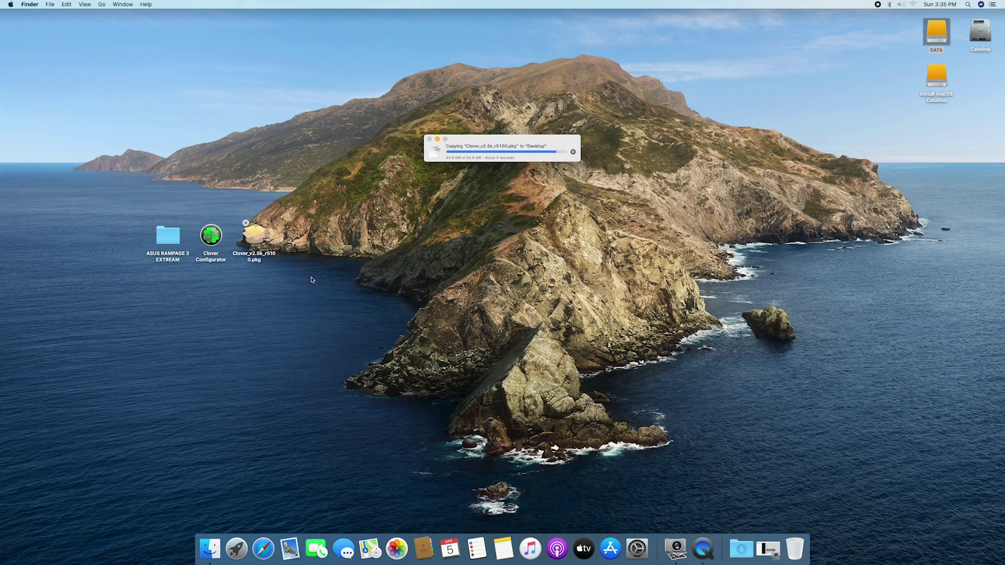
- Launch the Clover_v2.5k_r5100.pkg installer, allow its compatibility check and authorise read-write access with the account password
{"action": "left_click", "coordinate": [255, 236]}
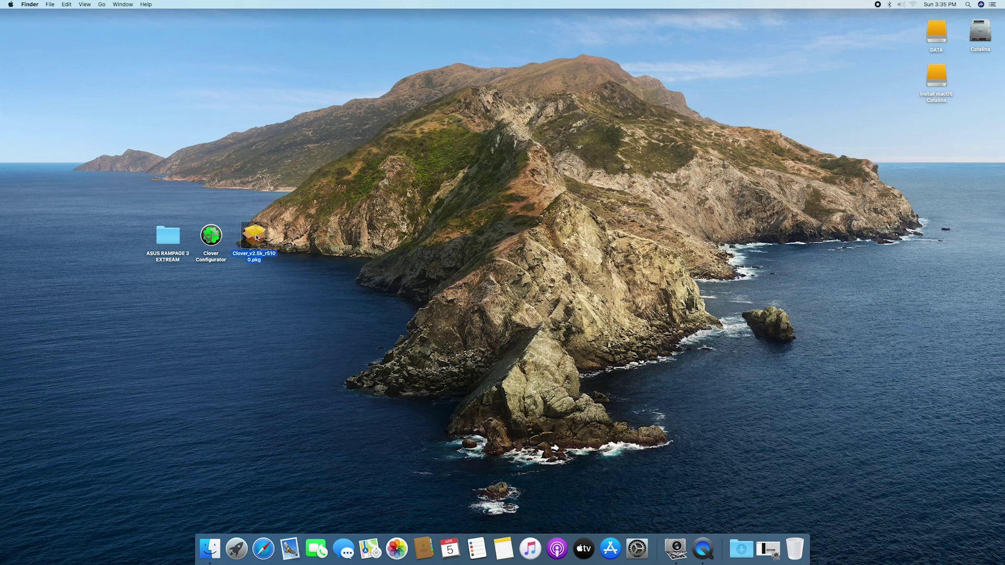
{"action": "double_click", "coordinate": [256, 236]}
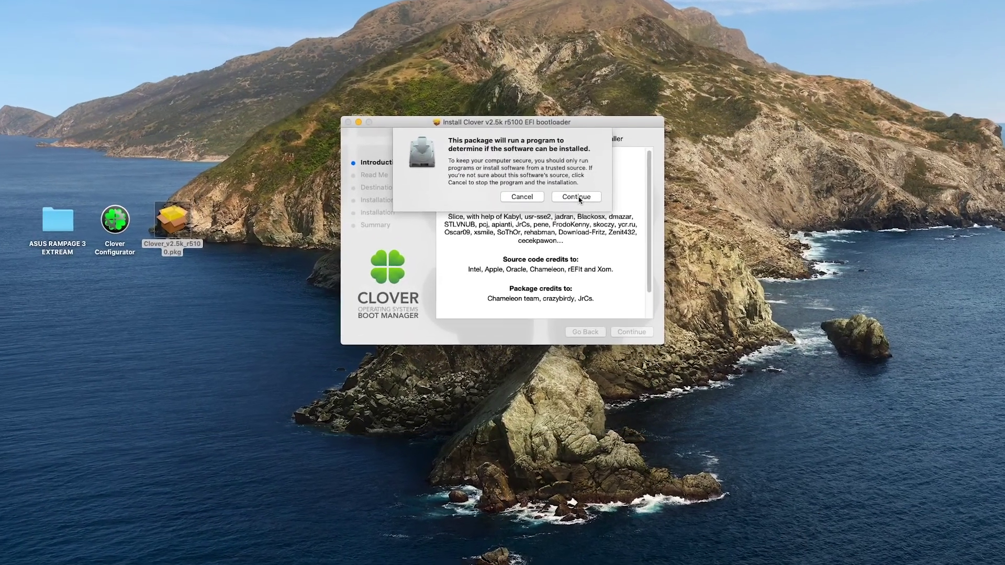
{"action": "left_click", "coordinate": [558, 218]}
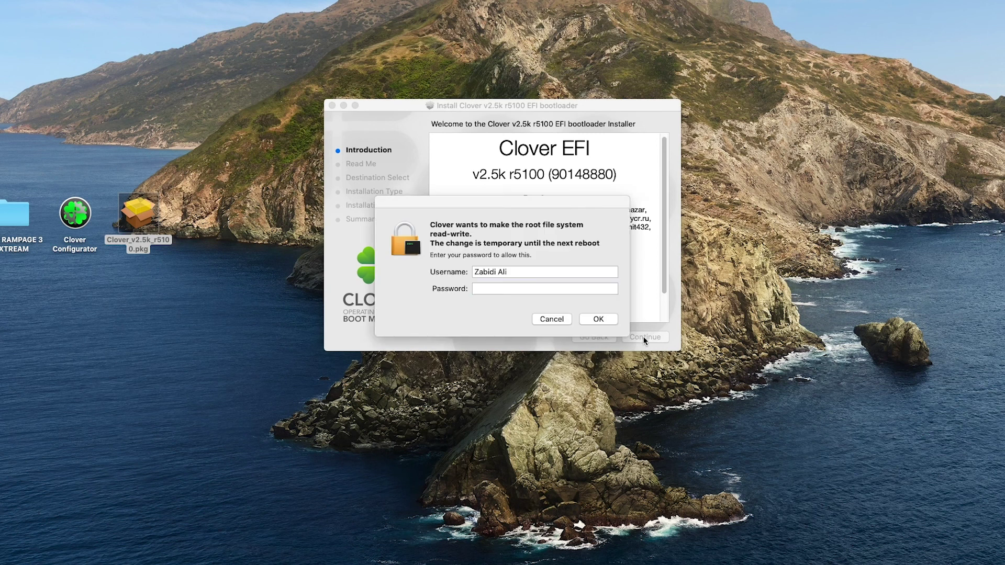
{"action": "type", "text": "•••••"}
{"action": "left_click", "coordinate": [595, 320]}
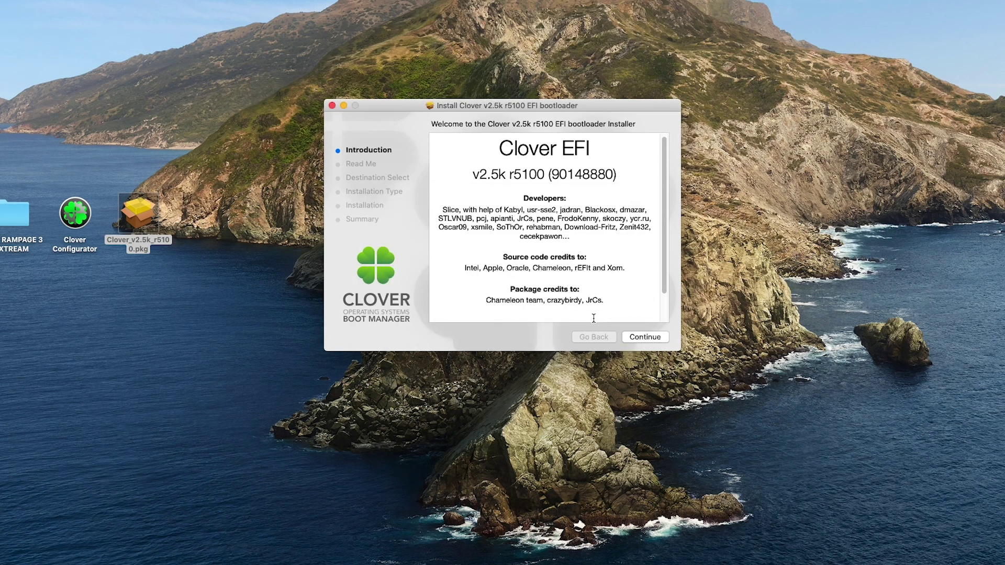
- Customise the Clover installation on Catalina to install Clover in the ESP and boot0af in MBR
{"action": "left_click", "coordinate": [652, 337]}
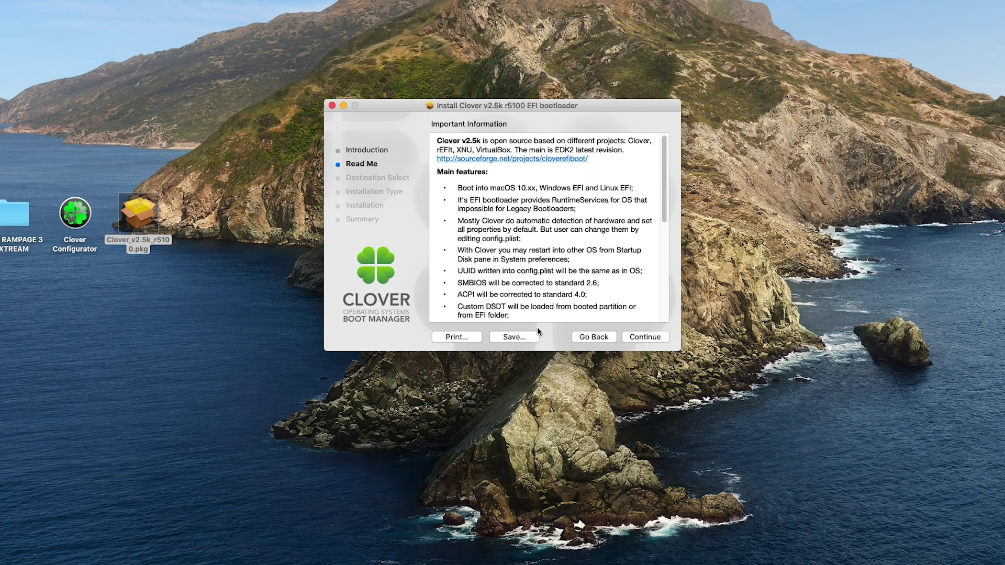
{"action": "left_click", "coordinate": [652, 337]}
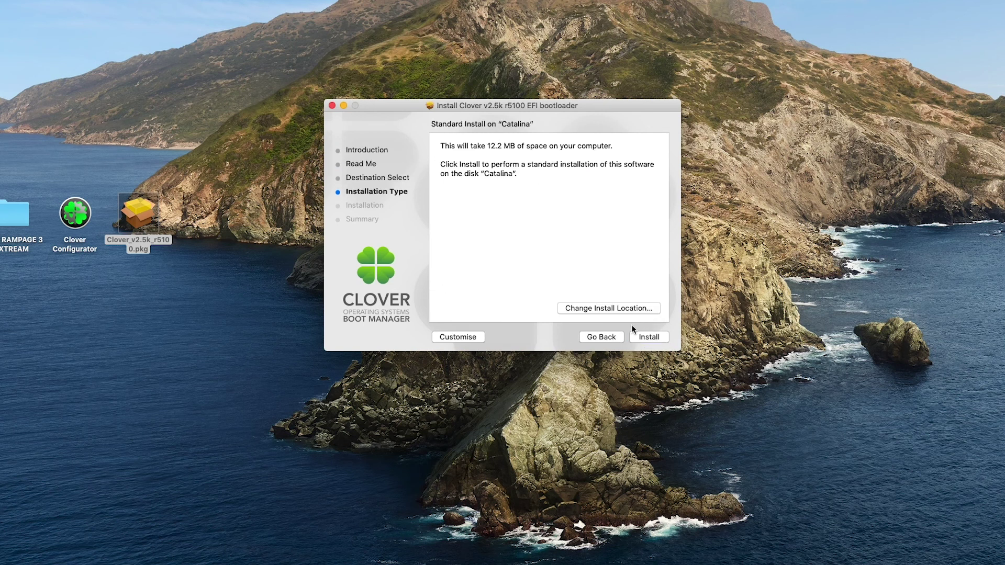
{"action": "left_click", "coordinate": [456, 338]}
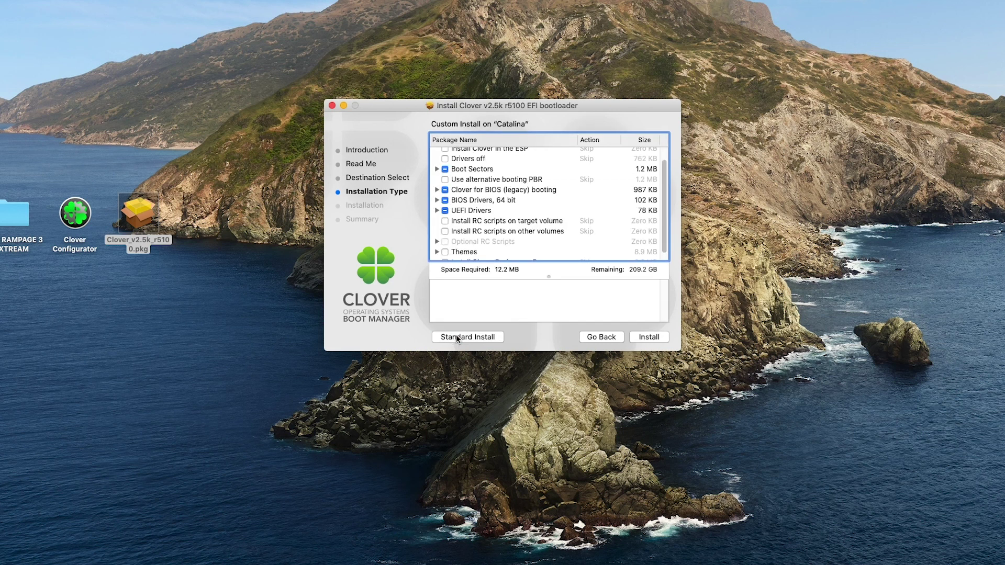
{"action": "scroll", "coordinate": [490, 191], "scroll_direction": "down", "scroll_amount": 1}
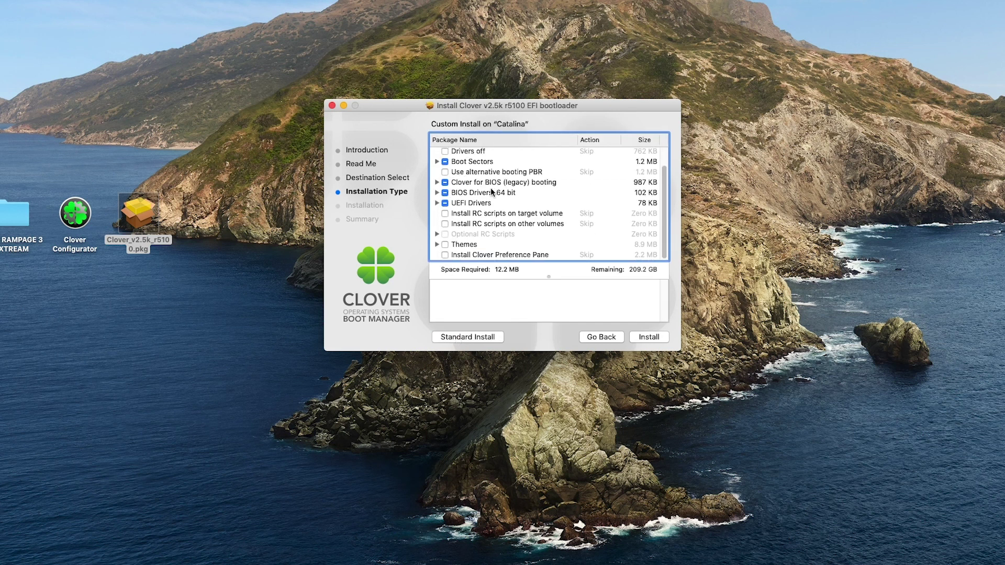
{"action": "scroll", "coordinate": [490, 191], "scroll_direction": "up", "scroll_amount": 2}
{"action": "left_click", "coordinate": [445, 162]}
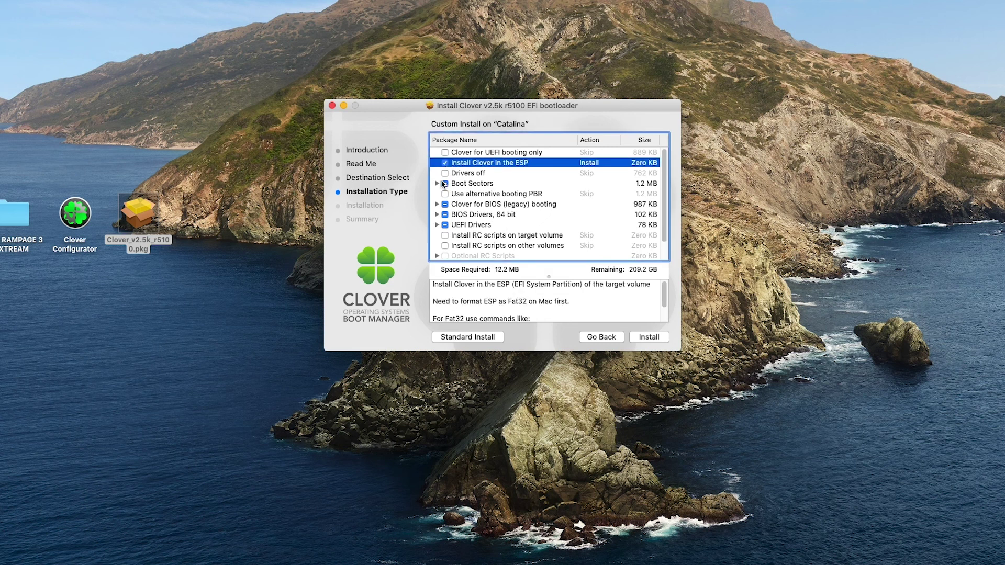
{"action": "left_click", "coordinate": [437, 183]}
{"action": "left_click", "coordinate": [508, 205]}
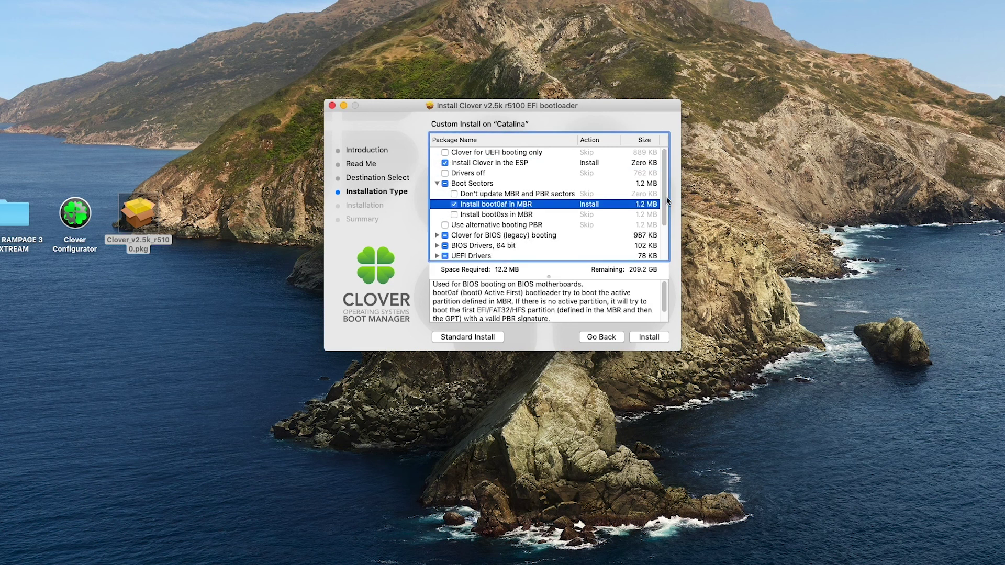
- Exclude all UEFI Drivers from the custom install and include the RC scripts on the target volume
{"action": "scroll", "coordinate": [667, 200], "scroll_direction": "down", "scroll_amount": 3}
{"action": "left_click", "coordinate": [437, 203]}
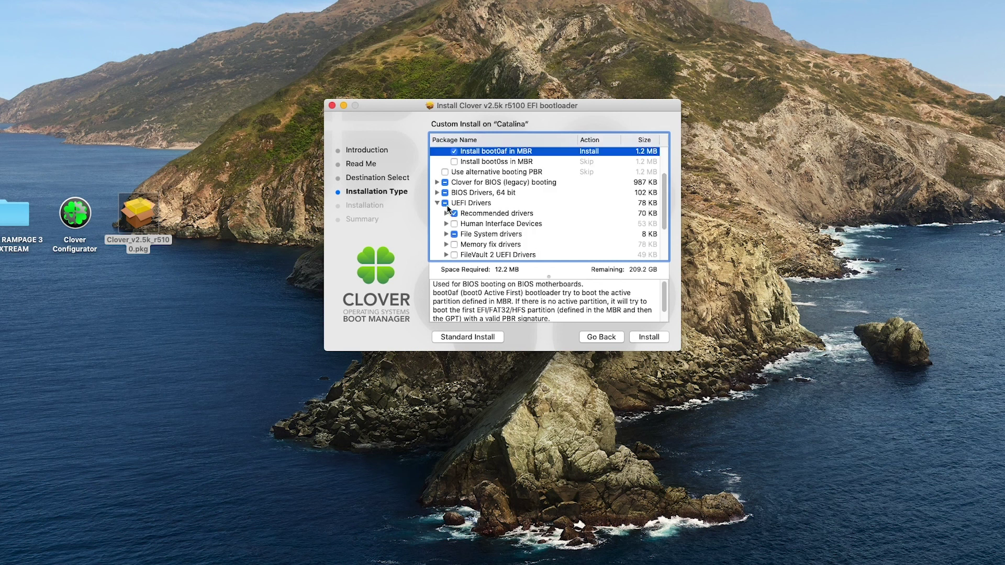
{"action": "left_click", "coordinate": [444, 204]}
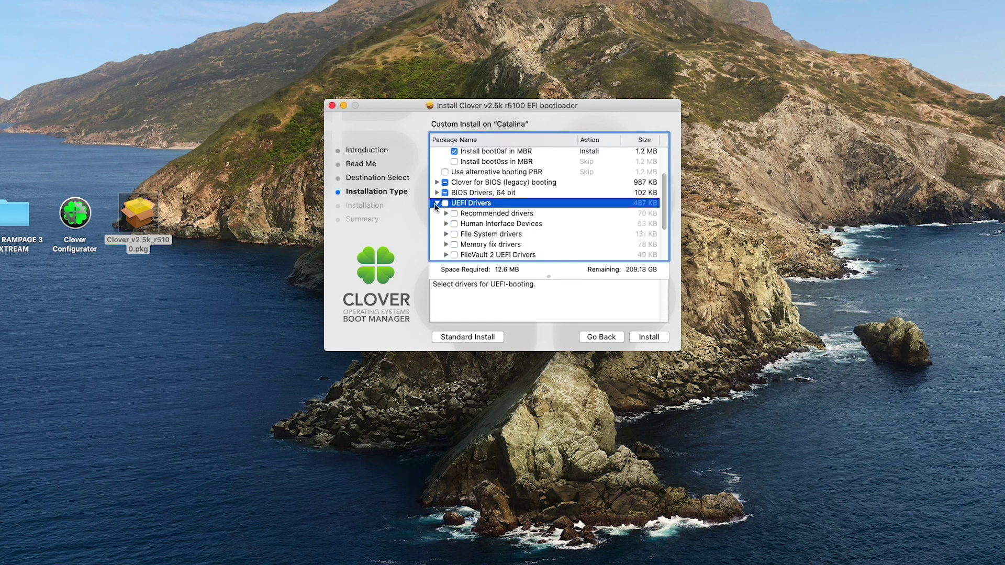
{"action": "left_click", "coordinate": [436, 204]}
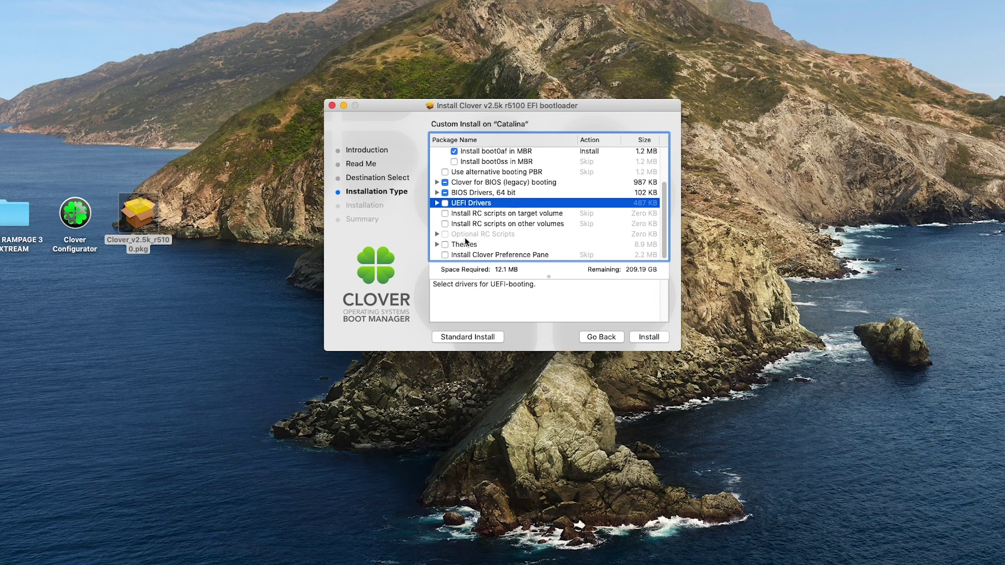
{"action": "left_click", "coordinate": [445, 213]}
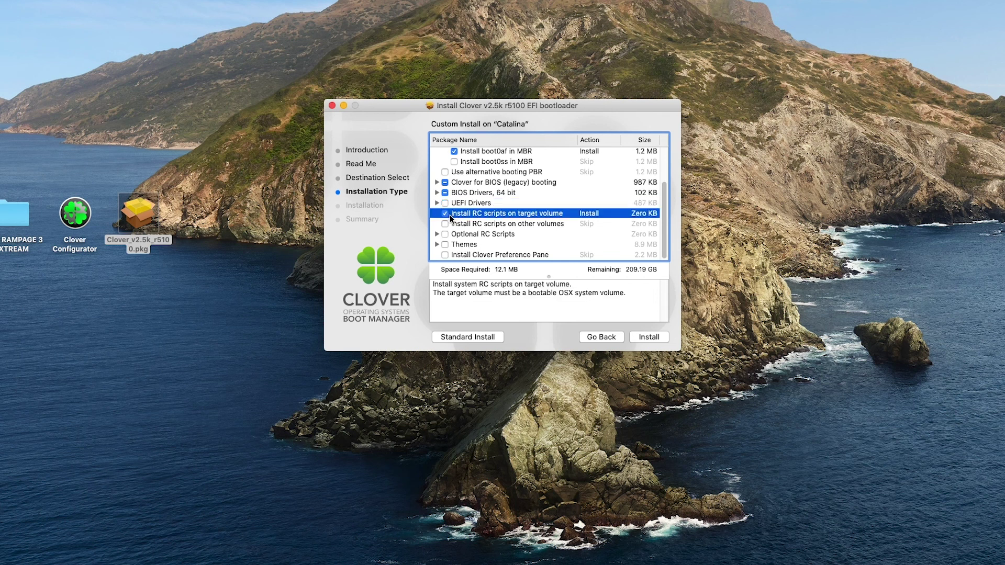
{"action": "left_click", "coordinate": [664, 255]}
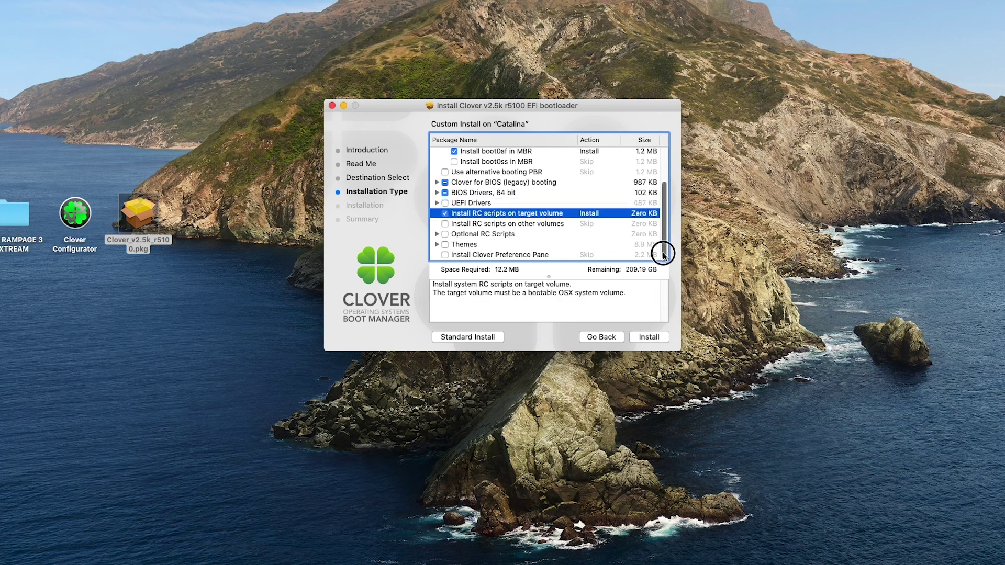
- Run the customised Clover installation, authorise it with the account password, allow the system-volume install anyway, and close the finished installer
{"action": "left_click", "coordinate": [647, 337]}
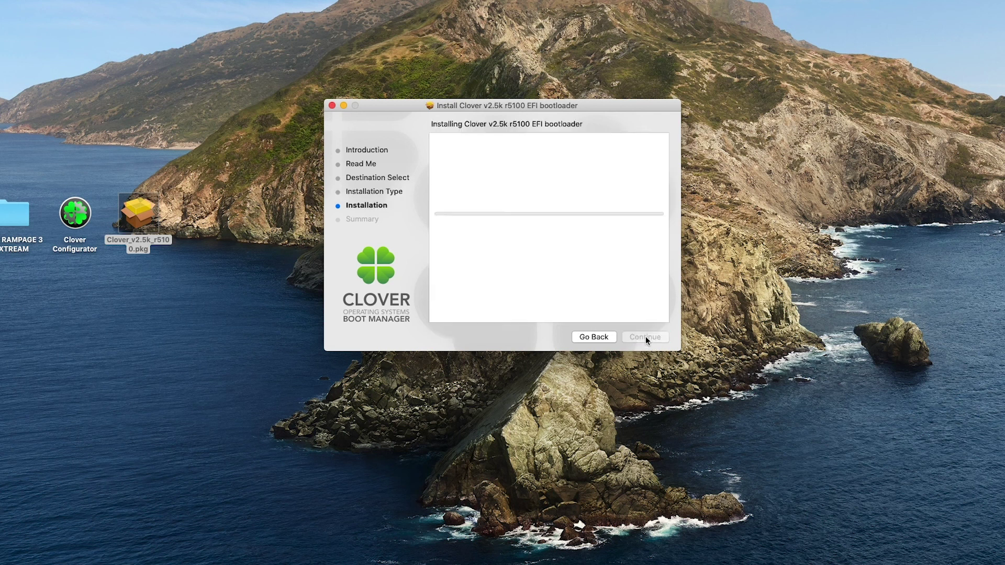
{"action": "type", "text": "****"}
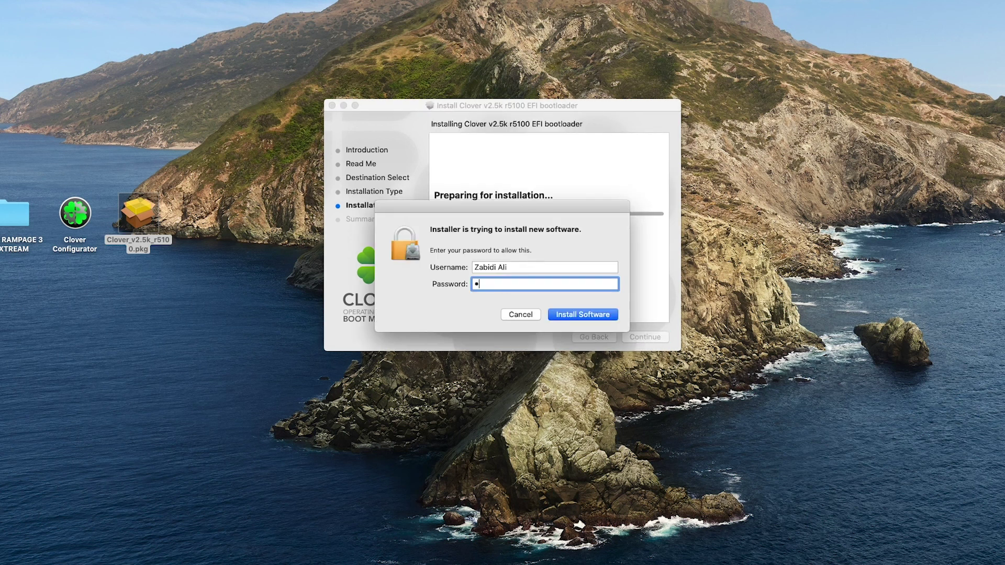
{"action": "left_click", "coordinate": [582, 318]}
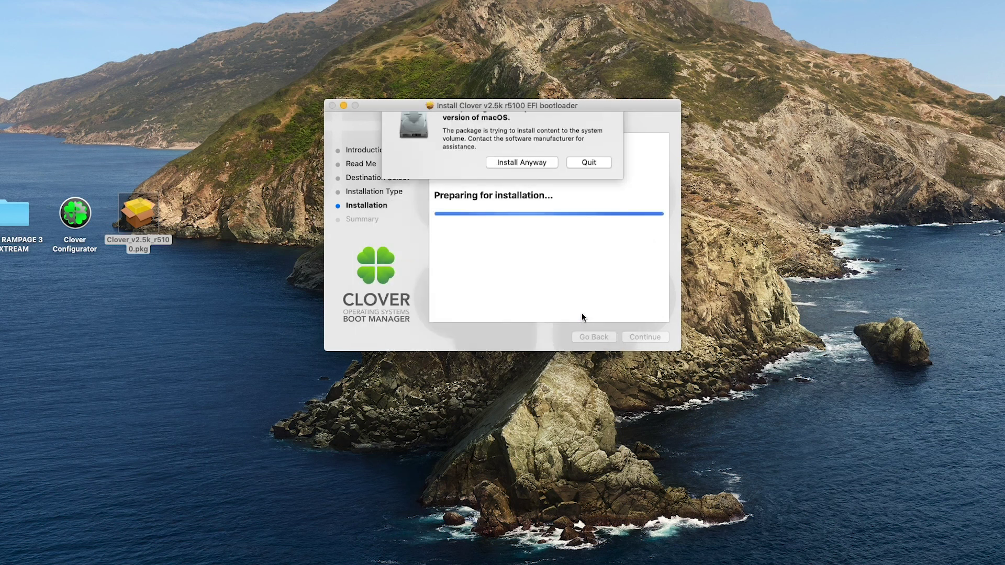
{"action": "left_click", "coordinate": [521, 180]}
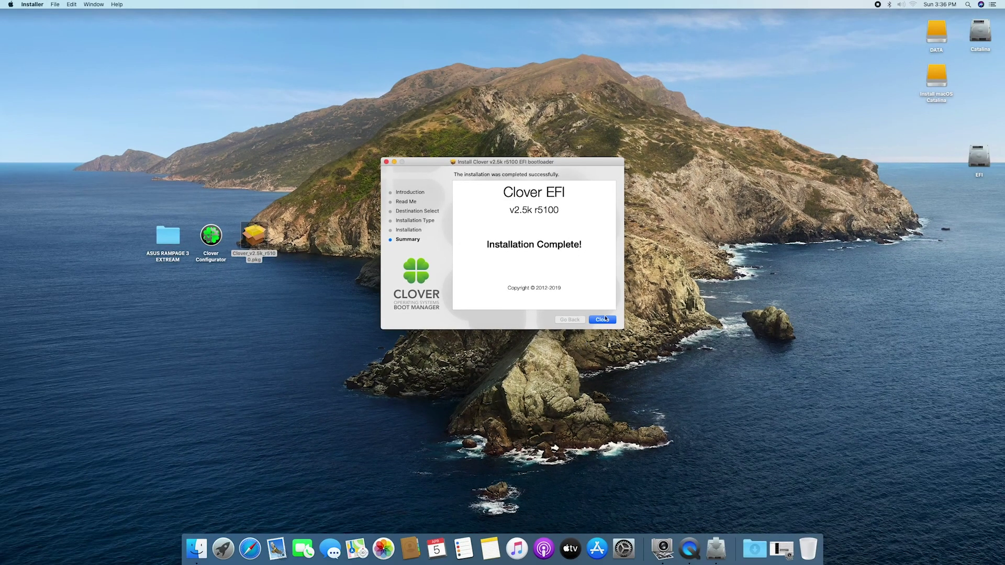
{"action": "left_click", "coordinate": [602, 319]}
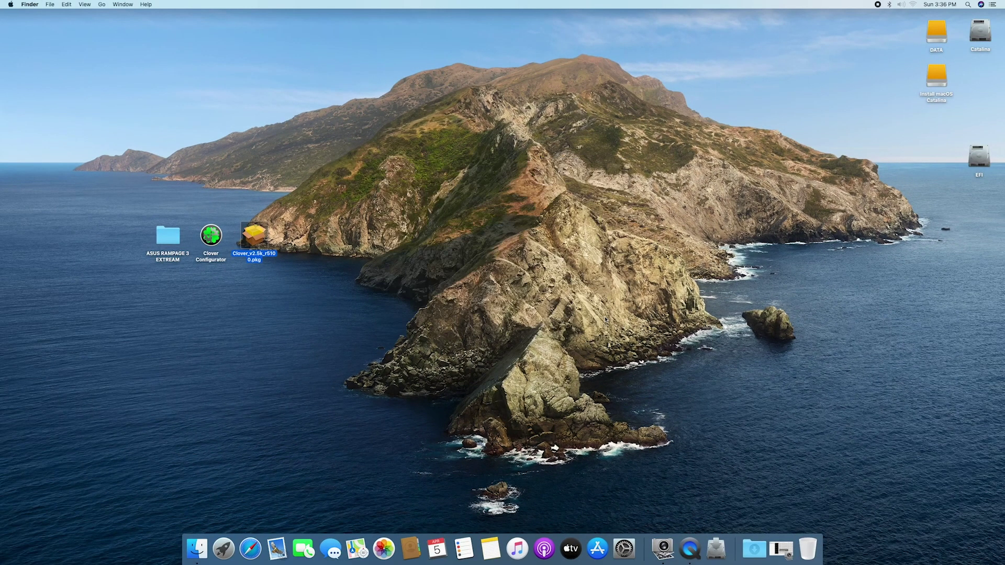
- Move the boot file and EFI folder from the mounted EFI drive to the Bin
{"action": "left_click", "coordinate": [975, 157]}
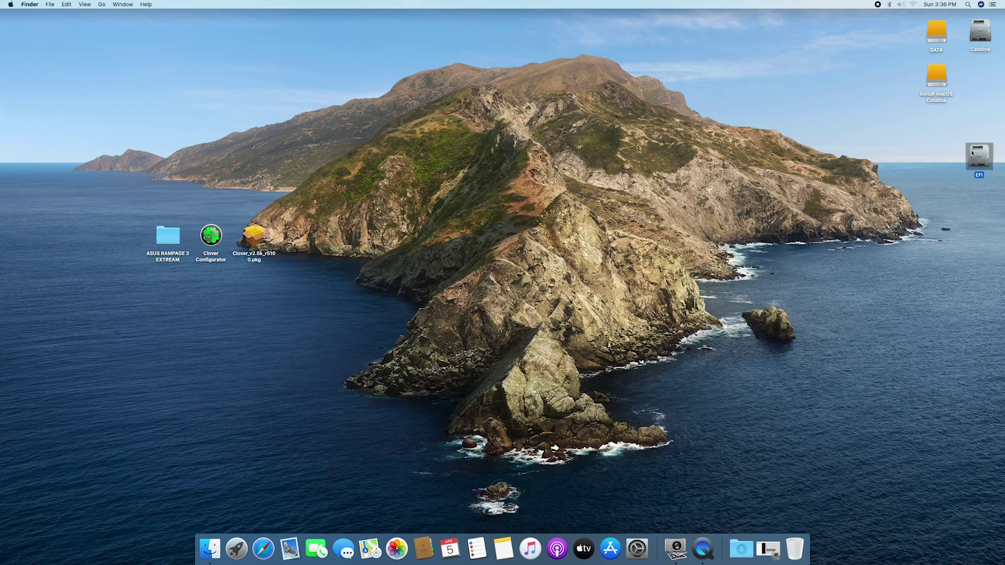
{"action": "double_click", "coordinate": [971, 153]}
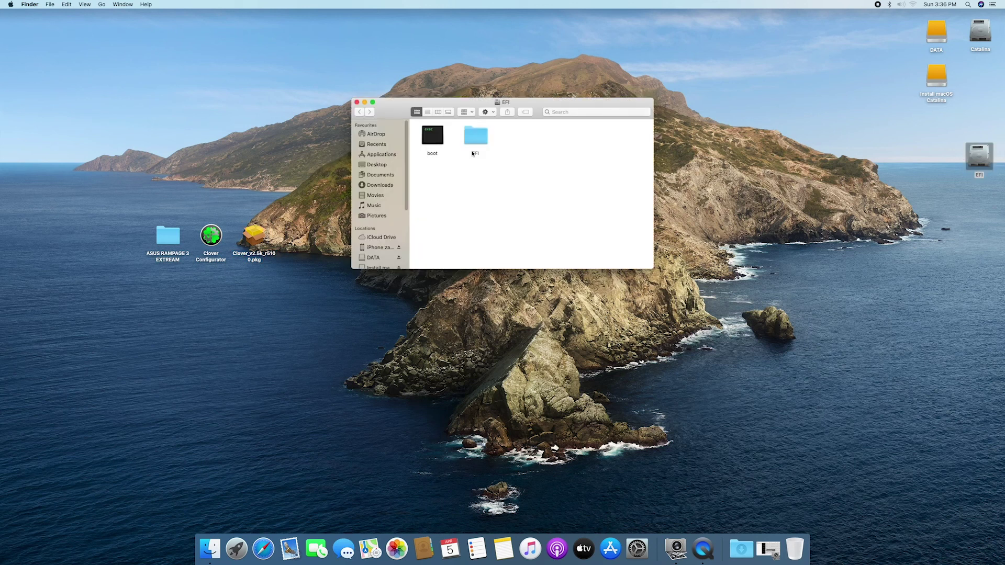
{"action": "left_click_drag", "start_coordinate": [521, 164], "coordinate": [403, 118]}
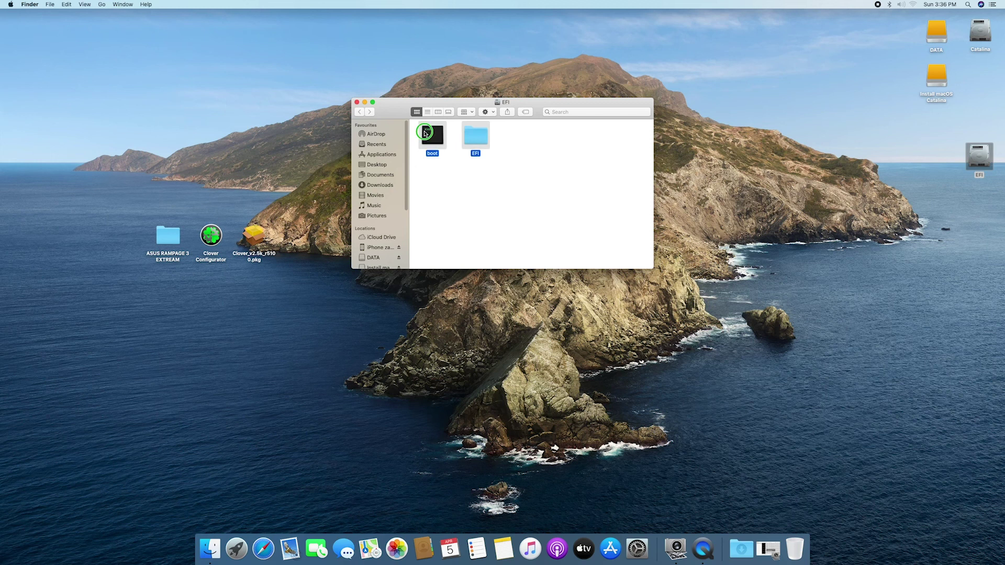
{"action": "right_click", "coordinate": [427, 137]}
{"action": "left_click", "coordinate": [464, 166]}
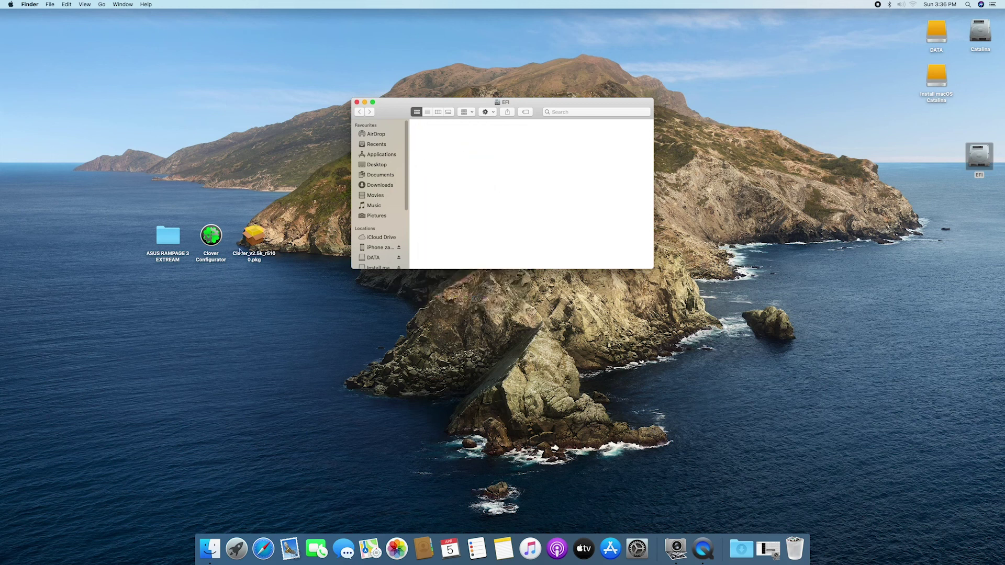
- Copy boot, EFI and nvram.plist from the ASUS RAMPAGE 3 EXTREAM folder to the EFI drive, and close the source folder
{"action": "left_click", "coordinate": [173, 242]}
{"action": "double_click", "coordinate": [174, 241]}
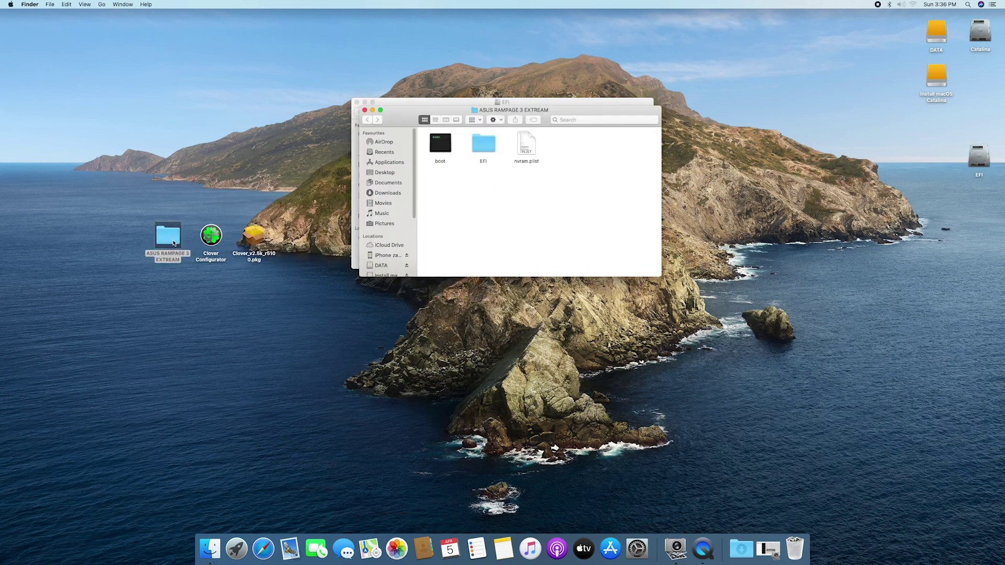
{"action": "left_click_drag", "start_coordinate": [470, 114], "coordinate": [462, 248]}
{"action": "left_click_drag", "start_coordinate": [547, 316], "coordinate": [438, 213]}
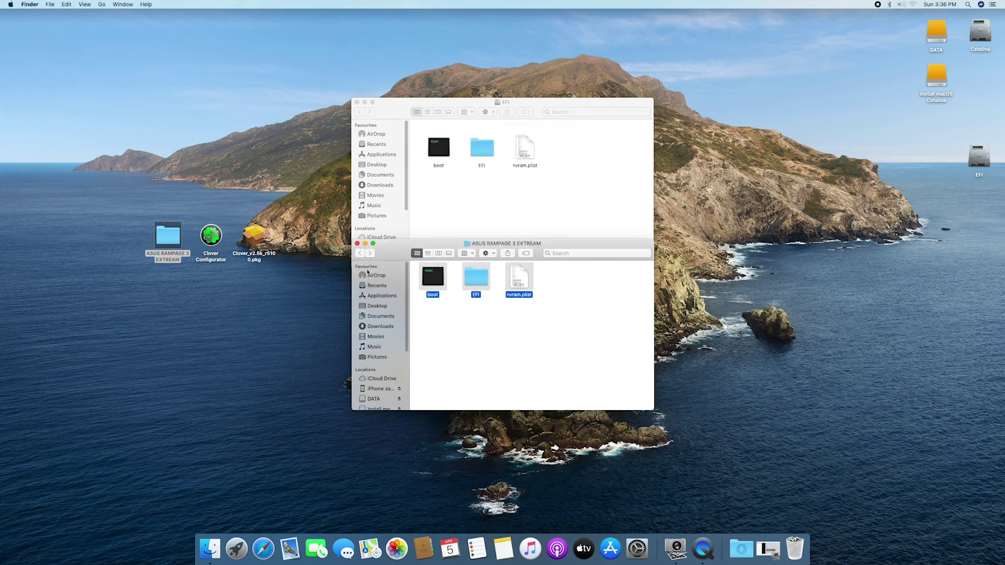
{"action": "left_click", "coordinate": [357, 243]}
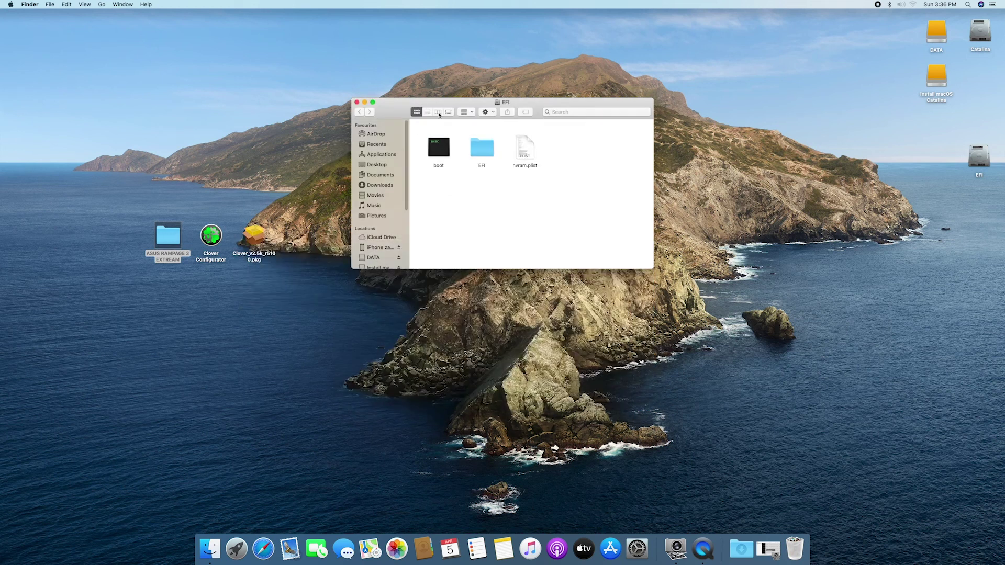
- Open config.plist from the EFI drive's EFI/CLOVER folder in Clover Configurator
{"action": "left_click", "coordinate": [439, 113]}
{"action": "left_click", "coordinate": [445, 130]}
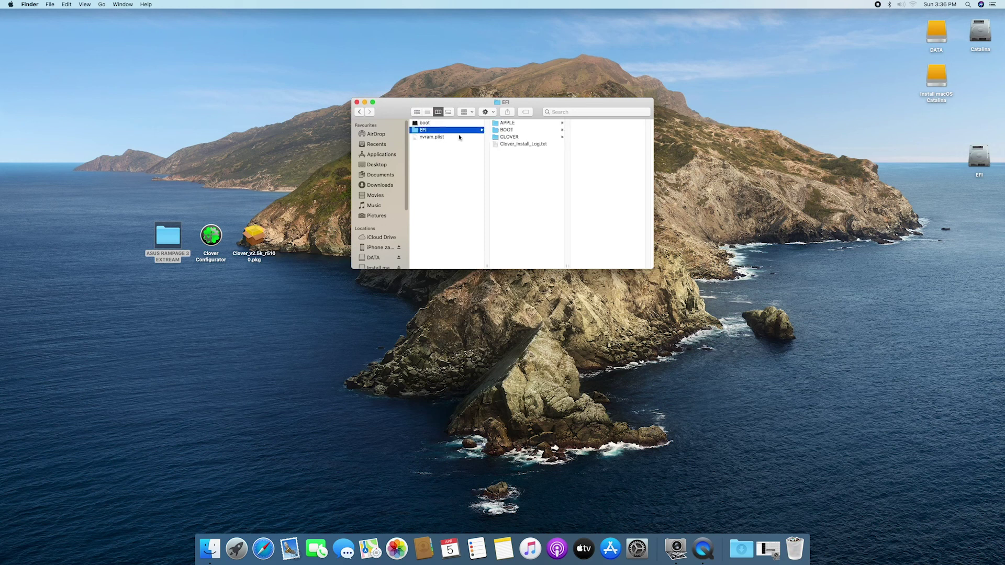
{"action": "left_click", "coordinate": [504, 138]}
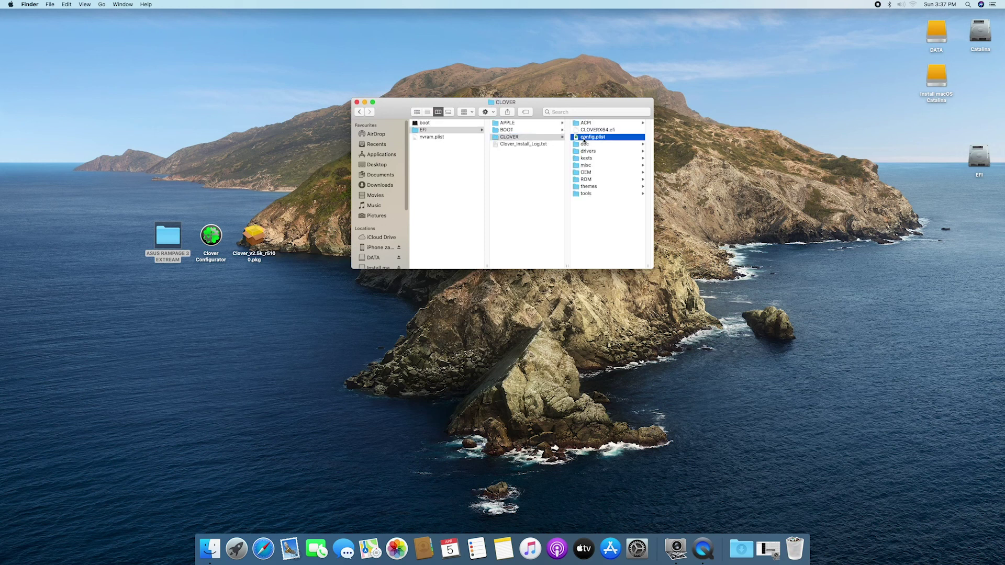
{"action": "left_click", "coordinate": [583, 138]}
{"action": "right_click", "coordinate": [528, 140]}
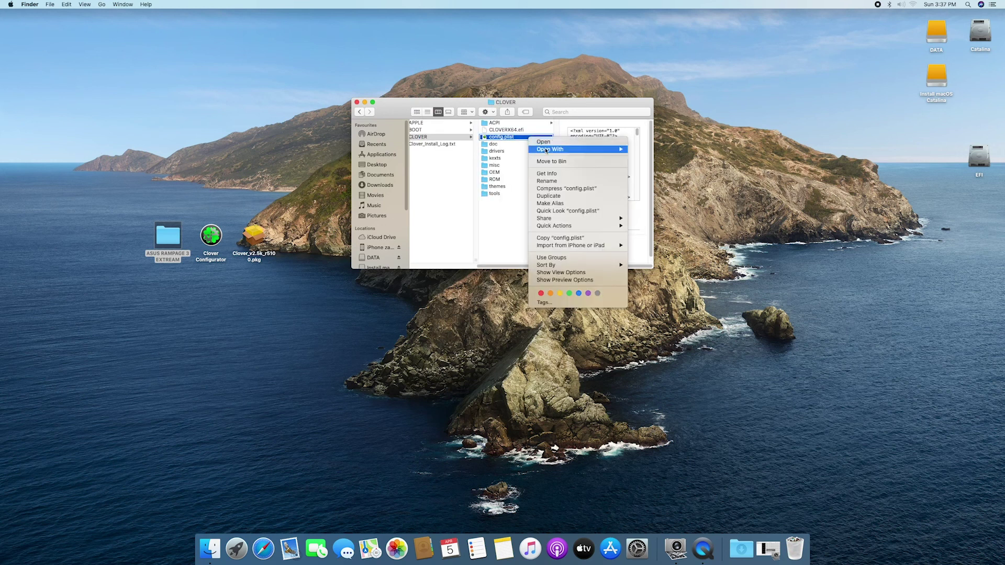
{"action": "mouse_move", "coordinate": [548, 150]}
{"action": "left_click", "coordinate": [660, 151]}
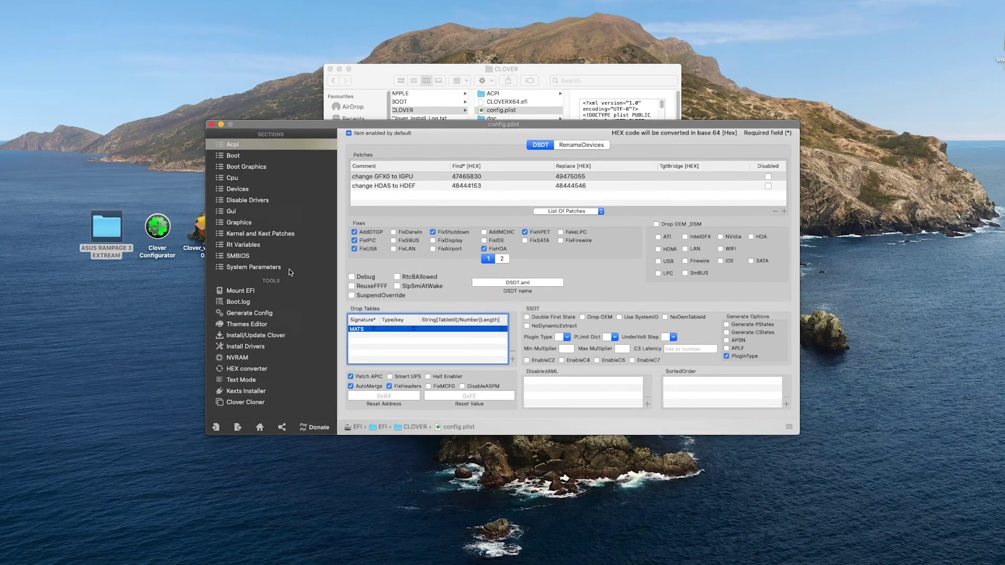
- Generate a new system serial number in the SMBIOS section, repeating the generation several times
{"action": "left_click", "coordinate": [314, 269]}
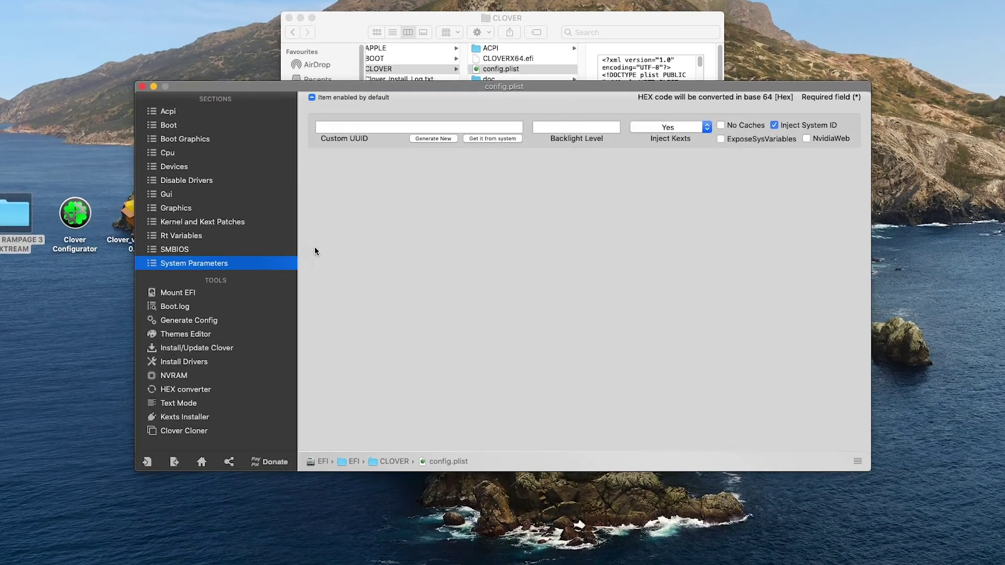
{"action": "left_click", "coordinate": [233, 250]}
{"action": "left_click", "coordinate": [411, 302]}
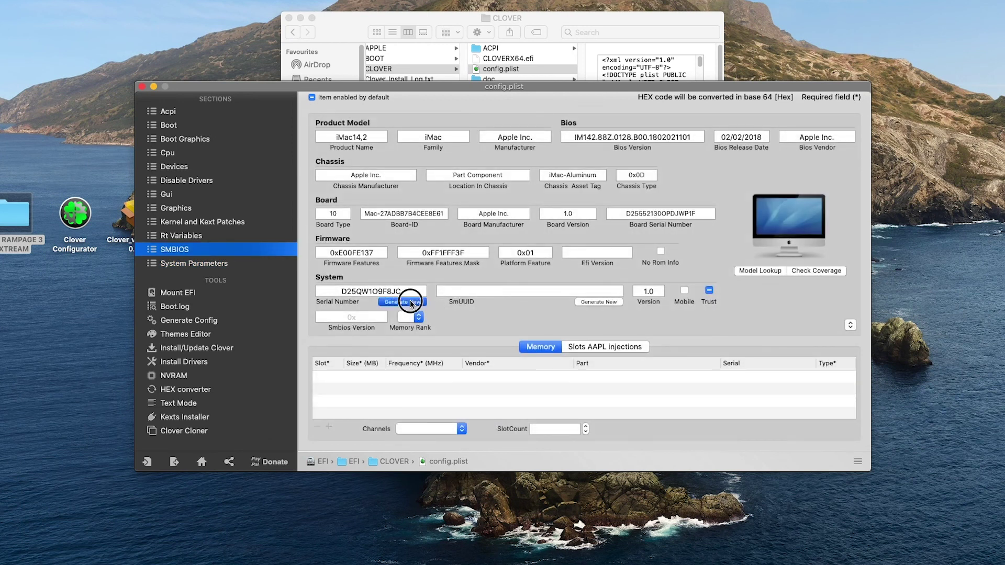
{"action": "left_click", "coordinate": [411, 303]}
{"action": "left_click", "coordinate": [412, 303]}
{"action": "left_click", "coordinate": [411, 302]}
{"action": "left_click", "coordinate": [412, 303]}
{"action": "left_click", "coordinate": [412, 302]}
{"action": "left_click", "coordinate": [412, 303]}
- Check the Rt Variables and Boot sections, save config.plist and quit Clover Configurator
{"action": "left_click", "coordinate": [212, 235]}
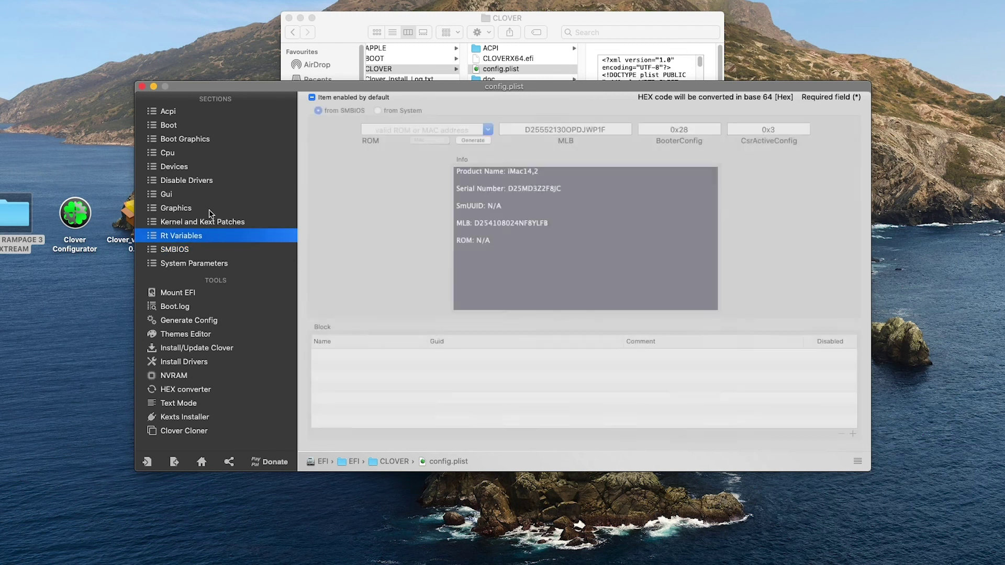
{"action": "left_click", "coordinate": [194, 129]}
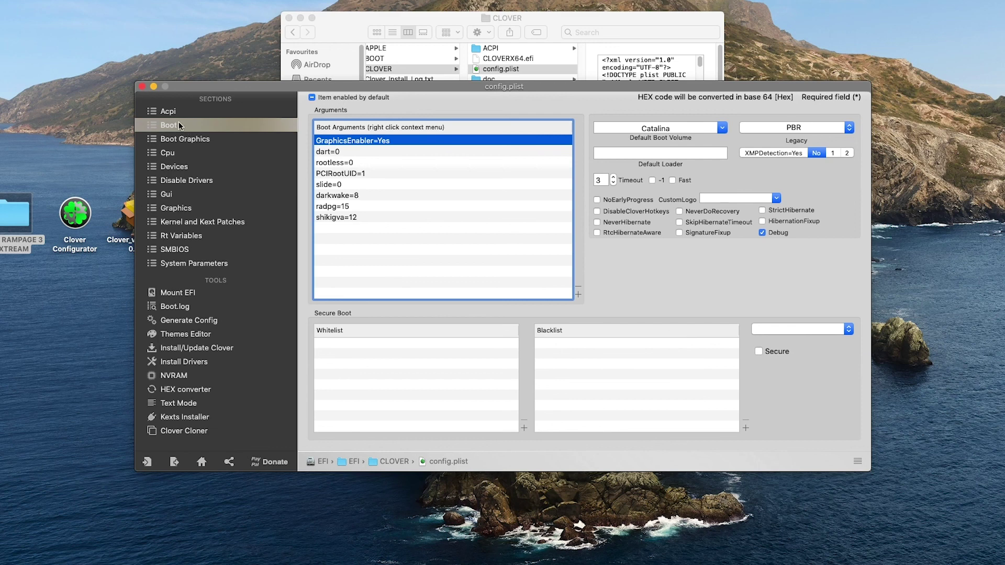
{"action": "left_click", "coordinate": [174, 461]}
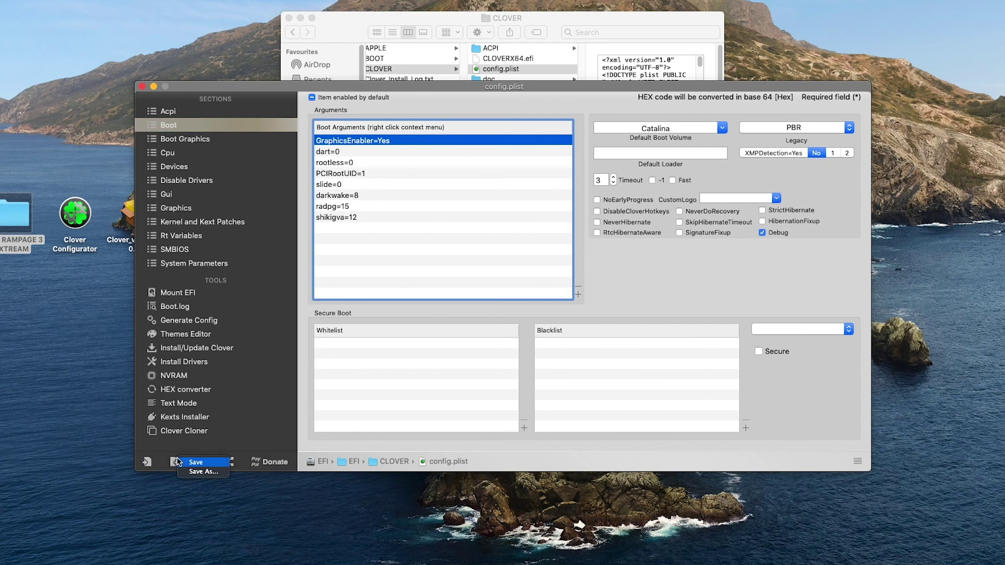
{"action": "left_click", "coordinate": [202, 465]}
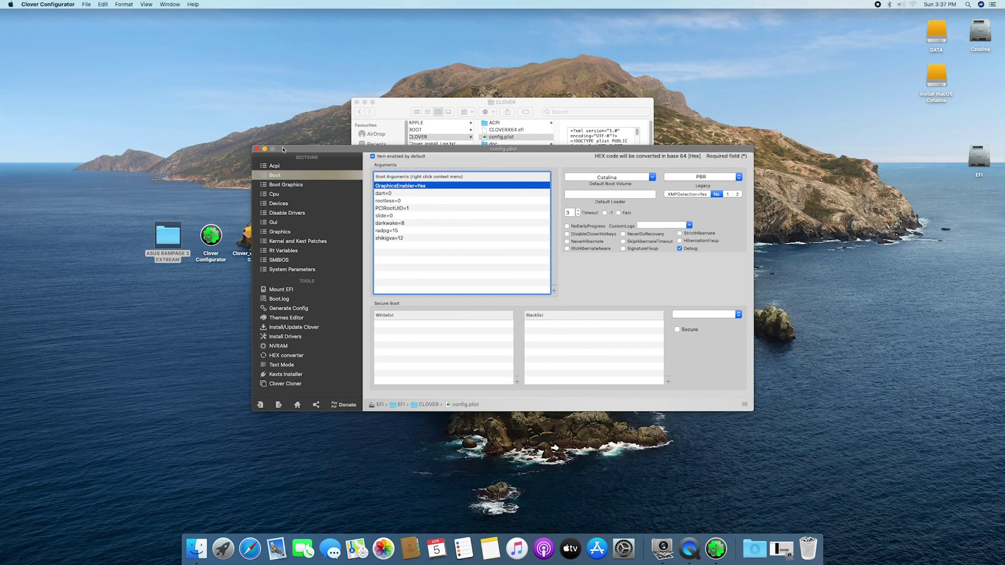
{"action": "left_click", "coordinate": [59, 4]}
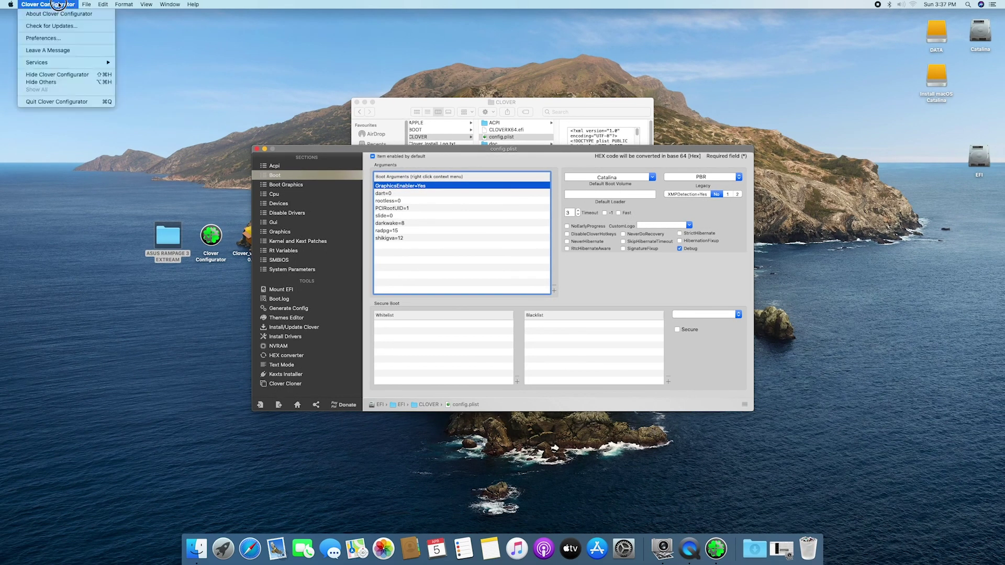
{"action": "left_click", "coordinate": [57, 102]}
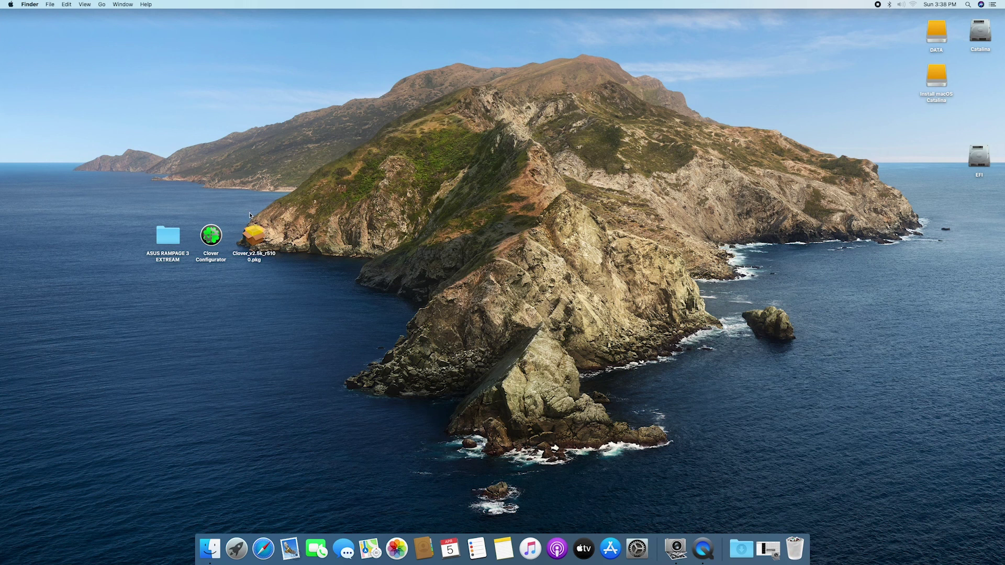
- Empty the Bin and restart the Mac
{"action": "right_click", "coordinate": [795, 547]}
{"action": "left_click", "coordinate": [805, 520]}
{"action": "left_click", "coordinate": [564, 175]}
{"action": "left_click", "coordinate": [11, 5]}
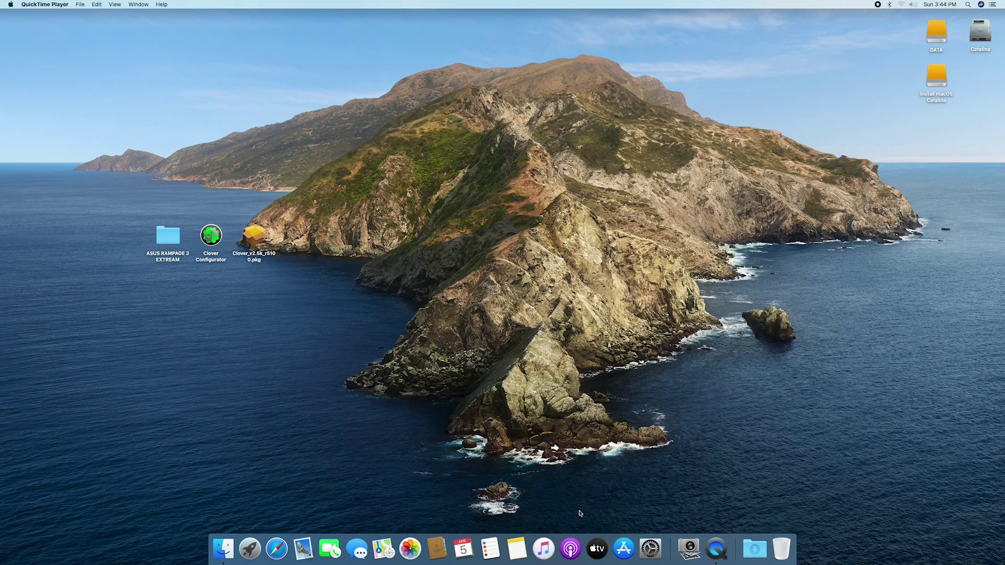
- Check the available Wi-Fi networks and the sound output devices from the menu bar
{"action": "left_click", "coordinate": [585, 466]}
{"action": "left_click", "coordinate": [901, 6]}
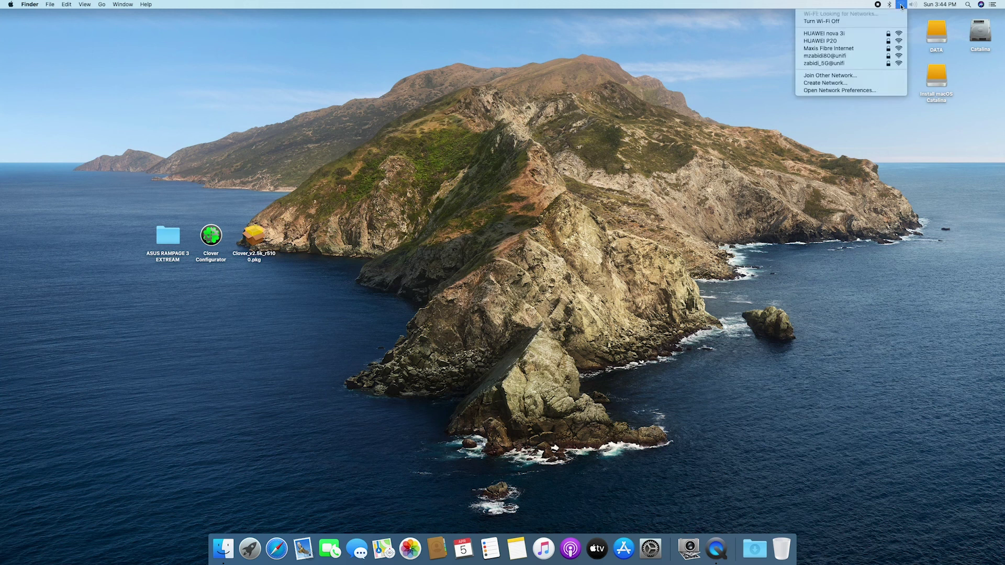
{"action": "left_click", "coordinate": [911, 5]}
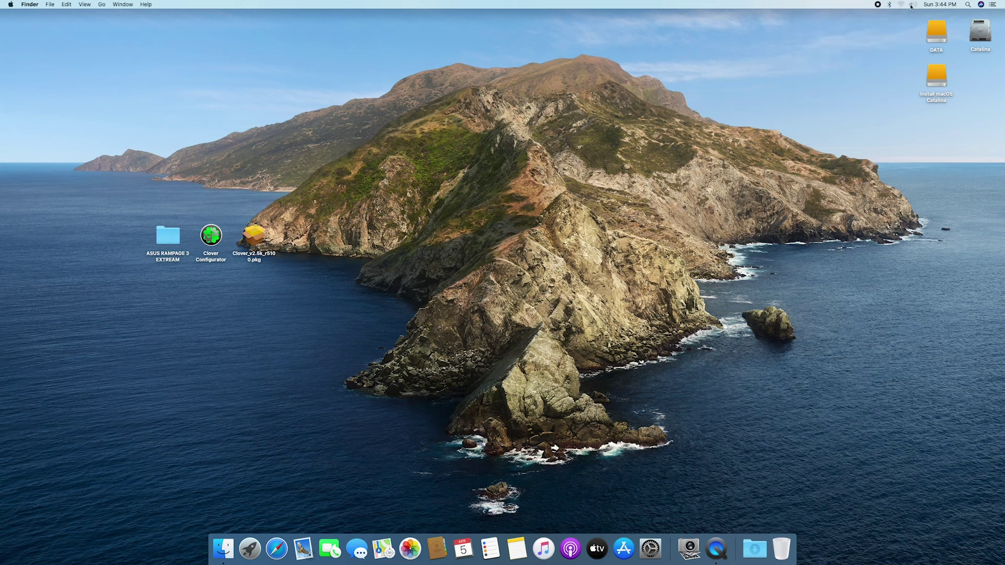
{"action": "left_click", "coordinate": [911, 6]}
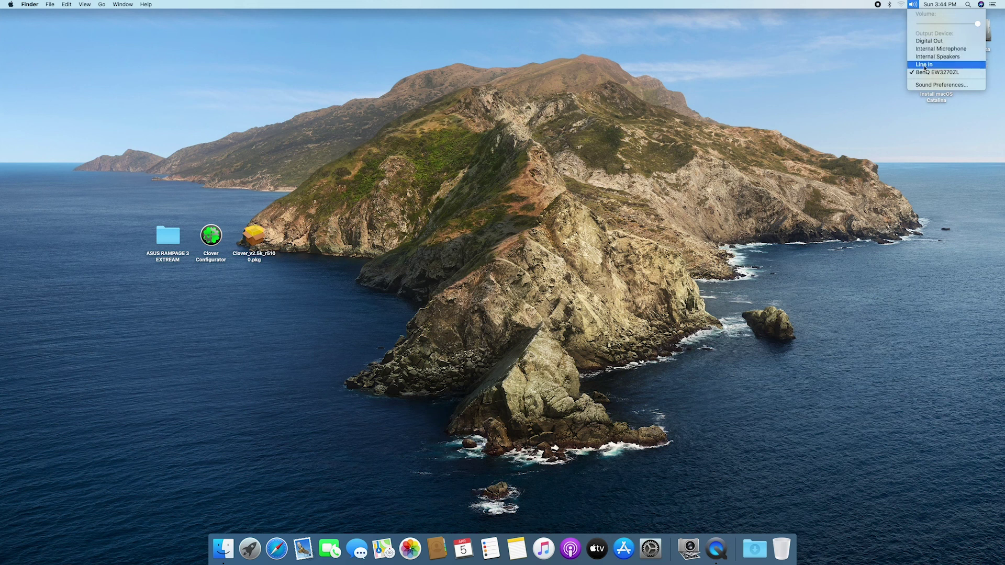
{"action": "left_click", "coordinate": [687, 423]}
- Inspect the sound output and input devices and the network connections in System Preferences, and close the window
{"action": "left_click", "coordinate": [649, 549]}
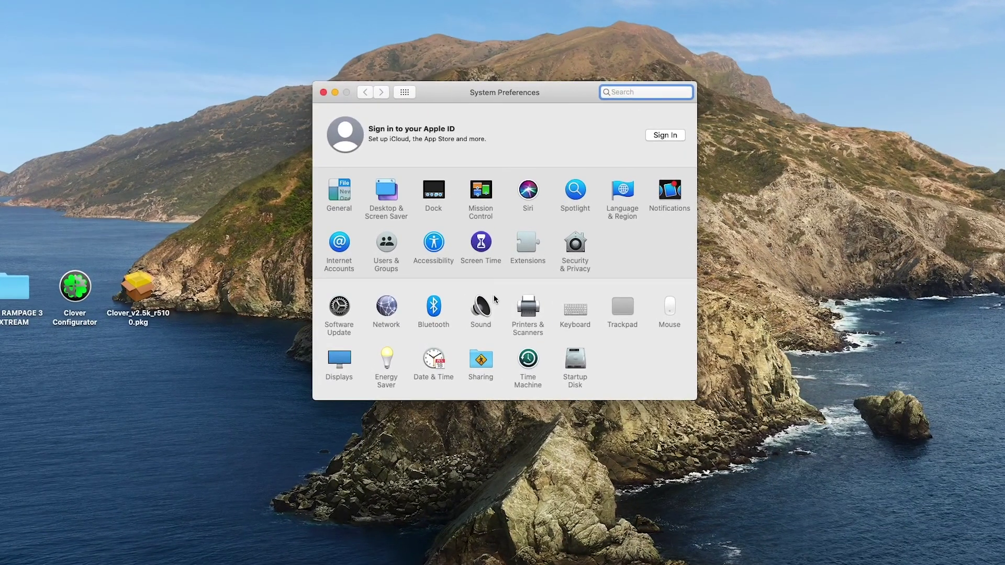
{"action": "left_click", "coordinate": [492, 297]}
{"action": "left_click", "coordinate": [521, 122]}
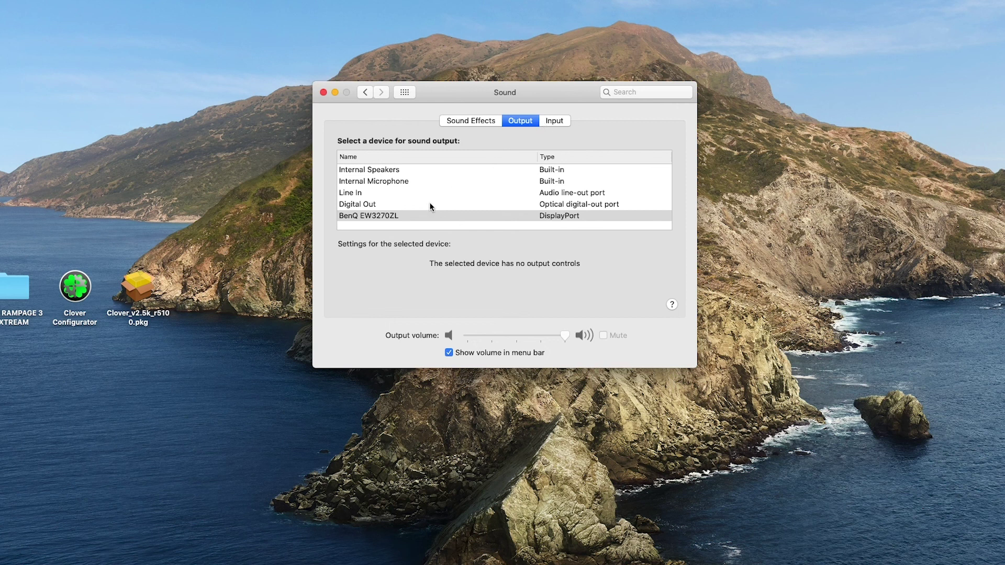
{"action": "left_click", "coordinate": [554, 122]}
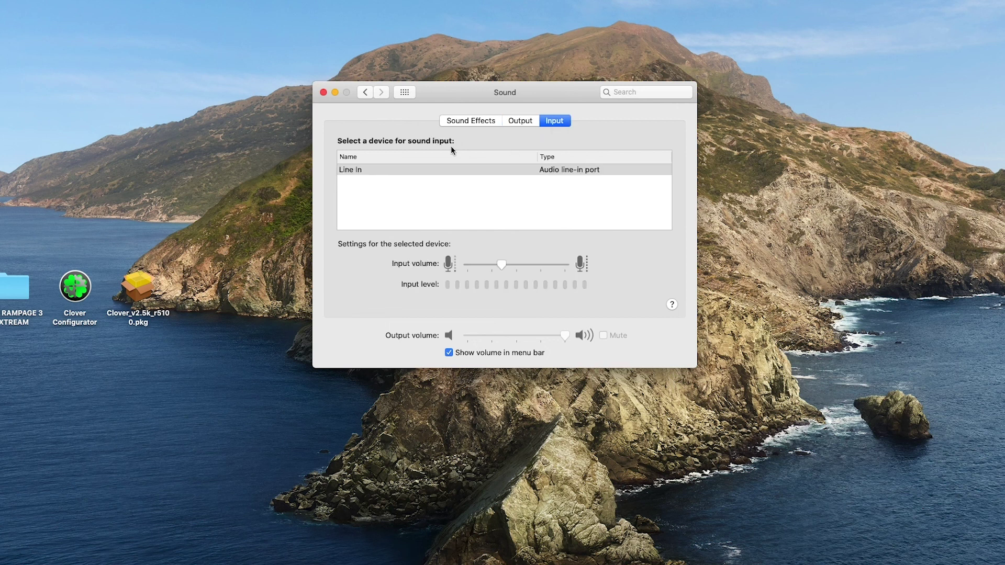
{"action": "left_click", "coordinate": [405, 96]}
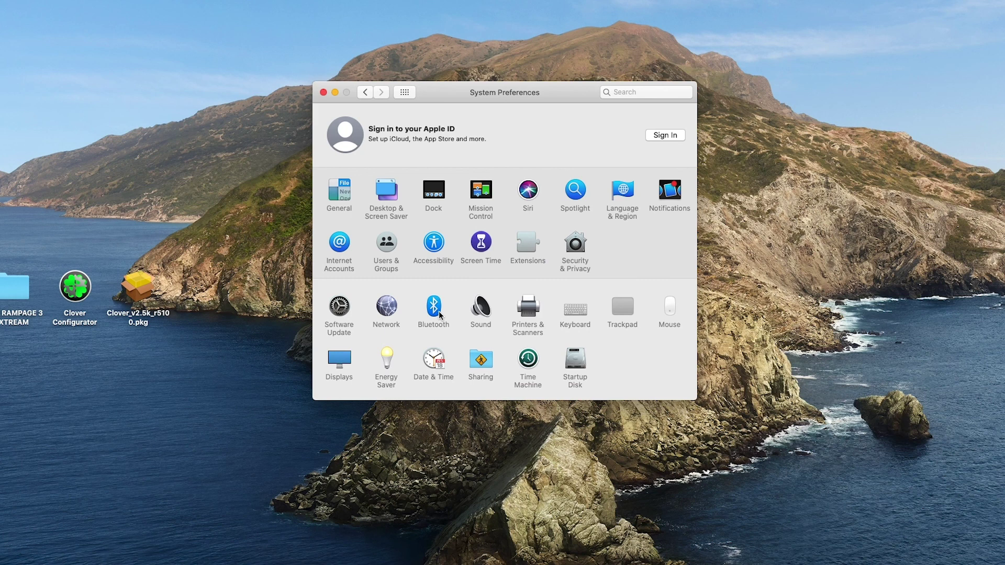
{"action": "left_click", "coordinate": [387, 308]}
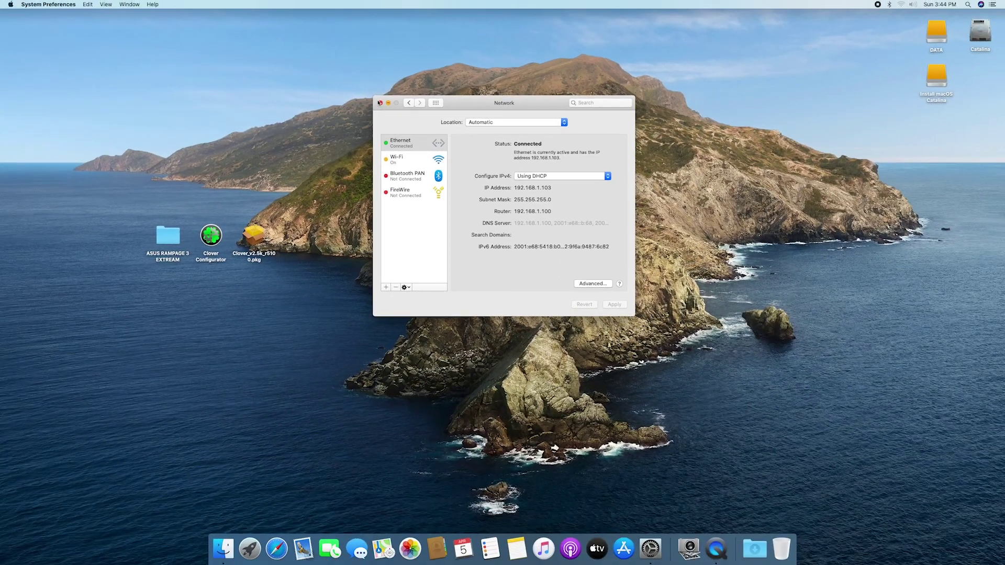
{"action": "left_click", "coordinate": [324, 92]}
- View the macOS version and hardware overview in About This Mac
{"action": "left_click", "coordinate": [10, 4]}
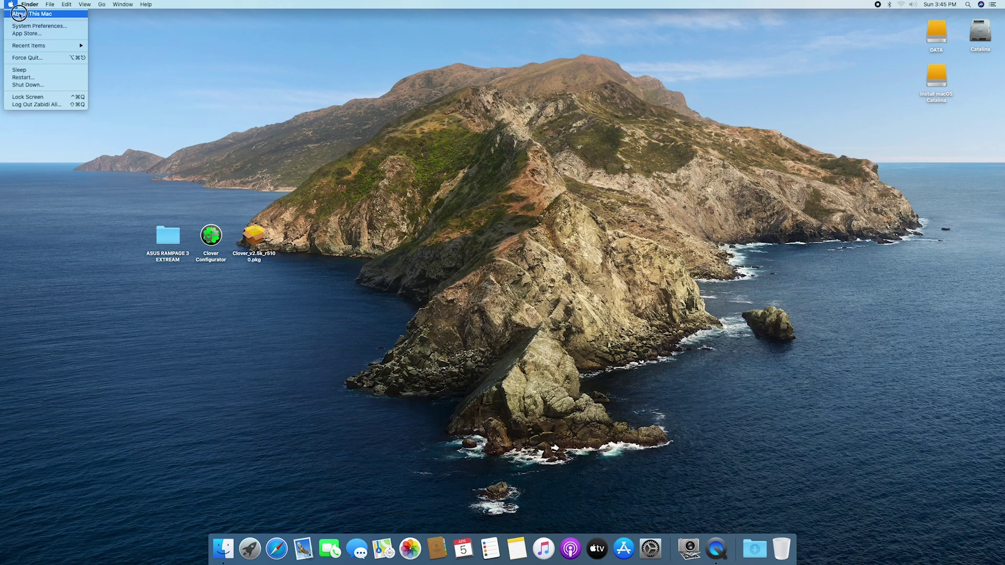
{"action": "left_click", "coordinate": [366, 159]}
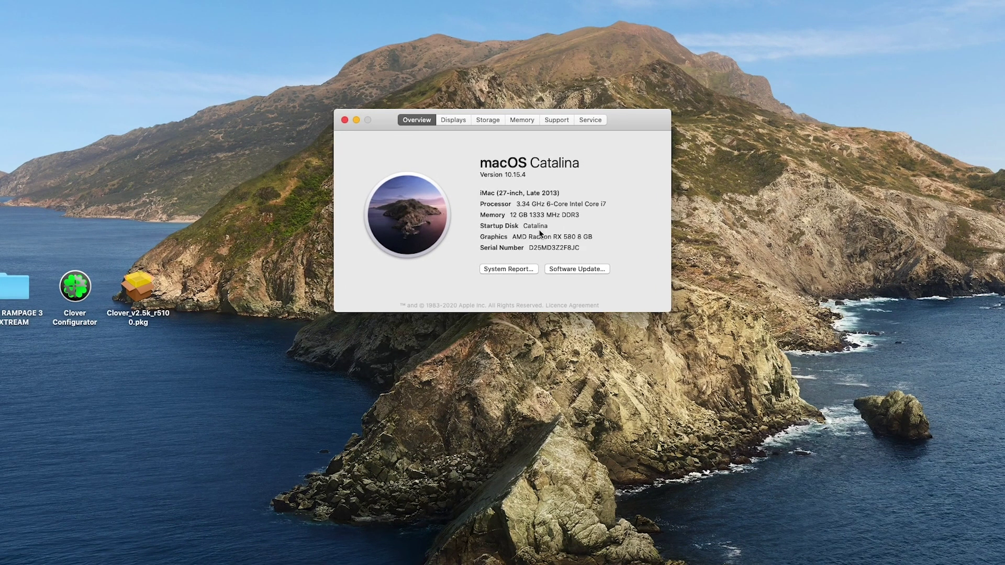
- Open the full system report and examine the audio devices and the Bluetooth hardware details
{"action": "left_click", "coordinate": [517, 270]}
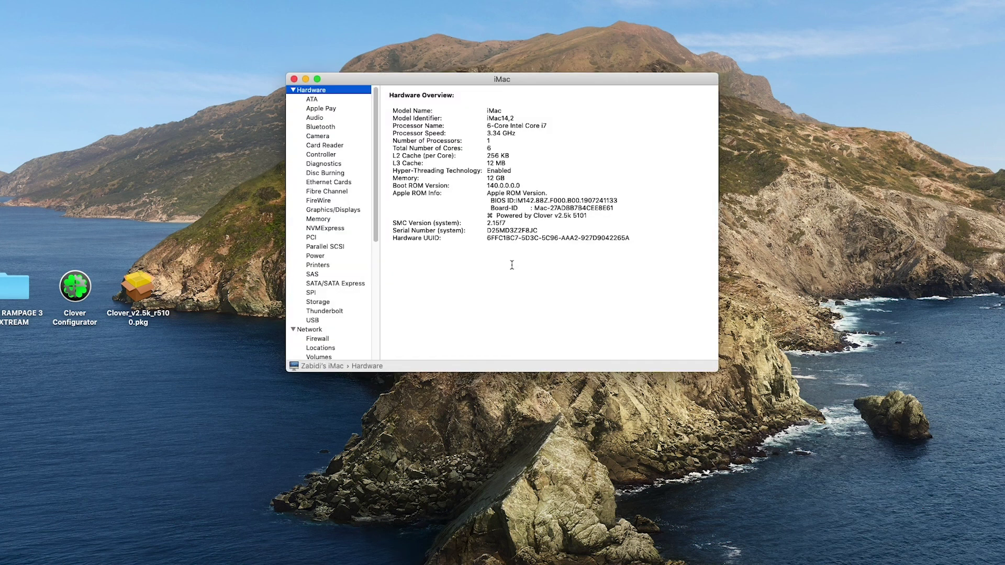
{"action": "left_click", "coordinate": [328, 120]}
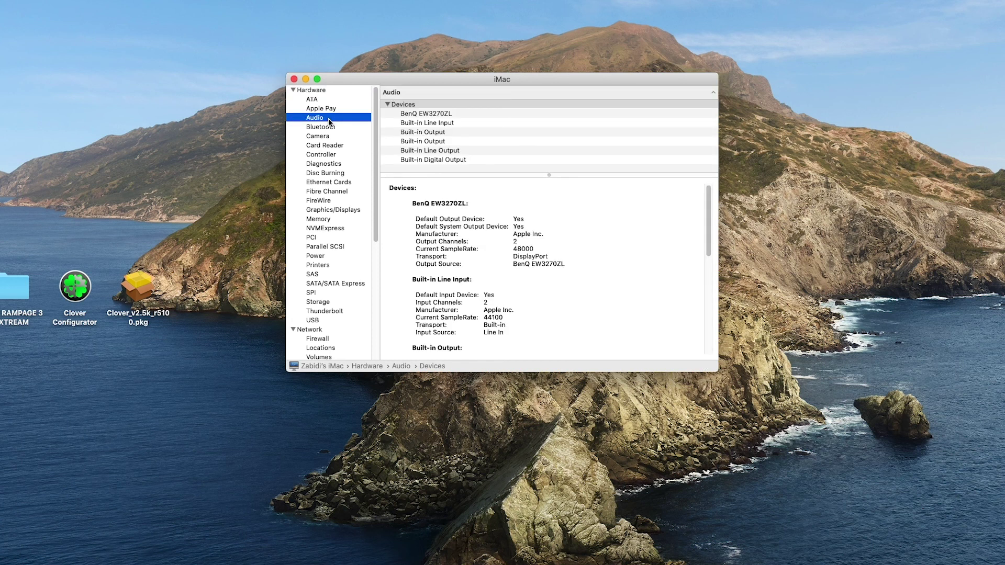
{"action": "scroll", "coordinate": [591, 221], "scroll_direction": "down", "scroll_amount": 5}
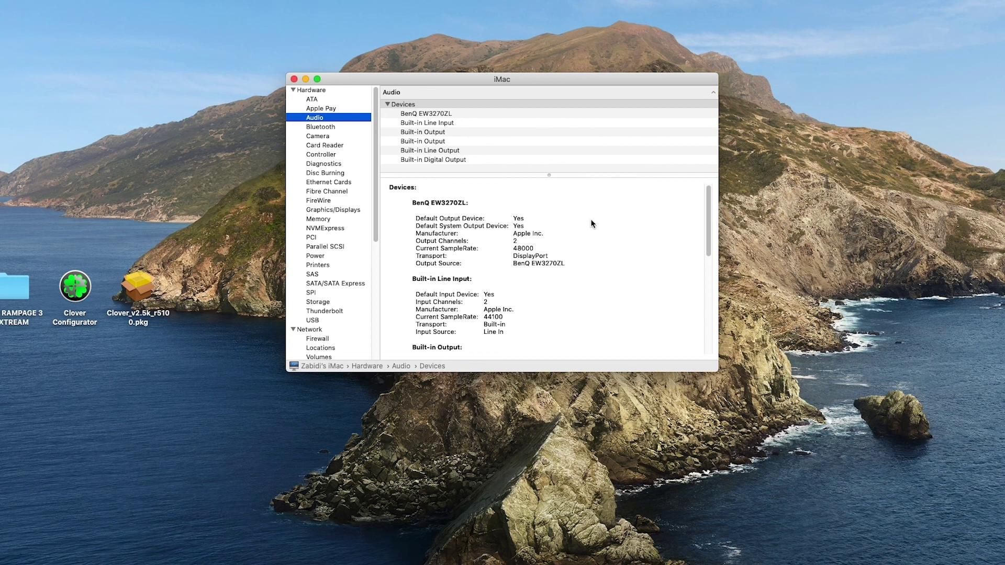
{"action": "left_click", "coordinate": [333, 129]}
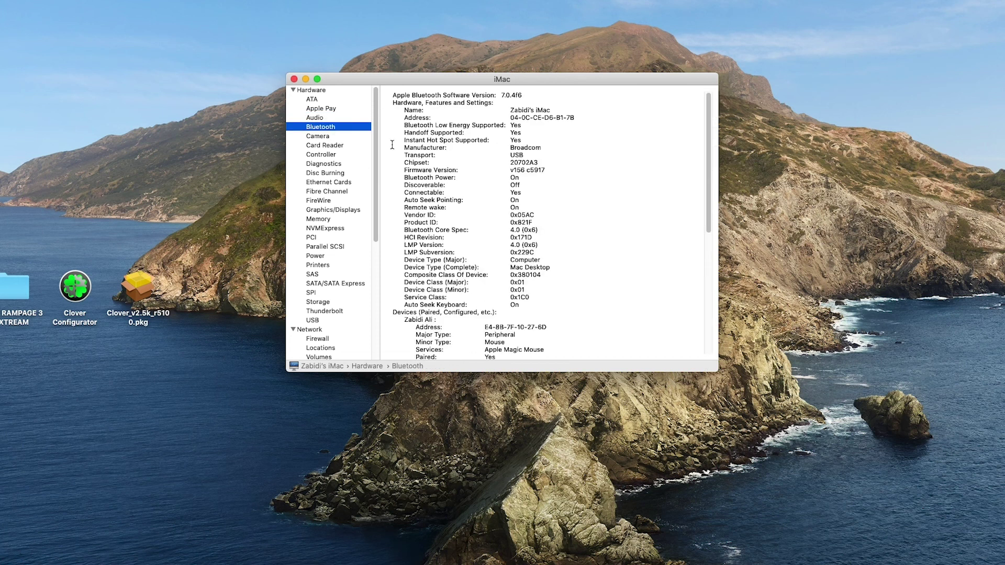
{"action": "scroll", "coordinate": [590, 167], "scroll_direction": "down", "scroll_amount": 5}
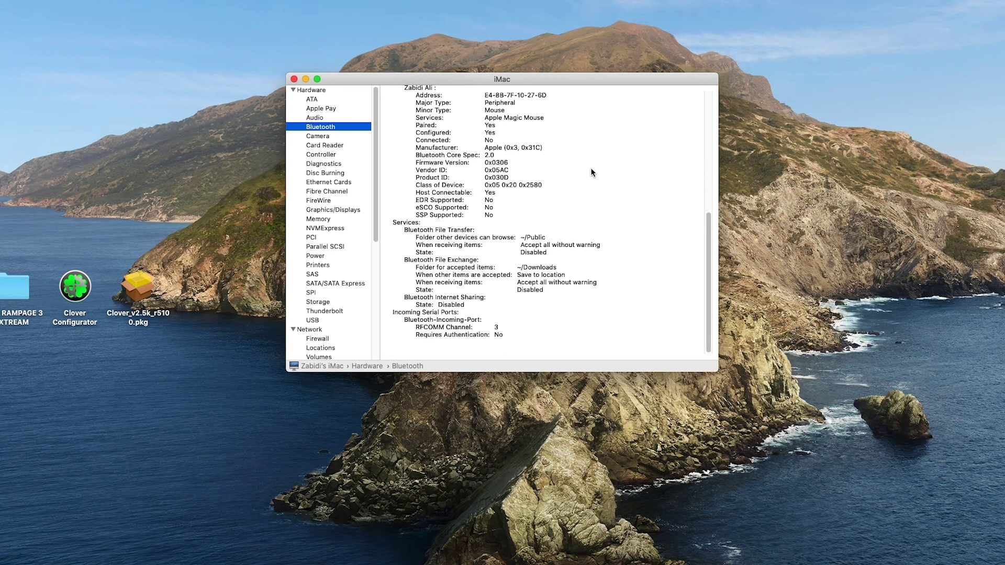
{"action": "scroll", "coordinate": [591, 172], "scroll_direction": "up", "scroll_amount": 3}
{"action": "scroll", "coordinate": [593, 171], "scroll_direction": "up", "scroll_amount": 5}
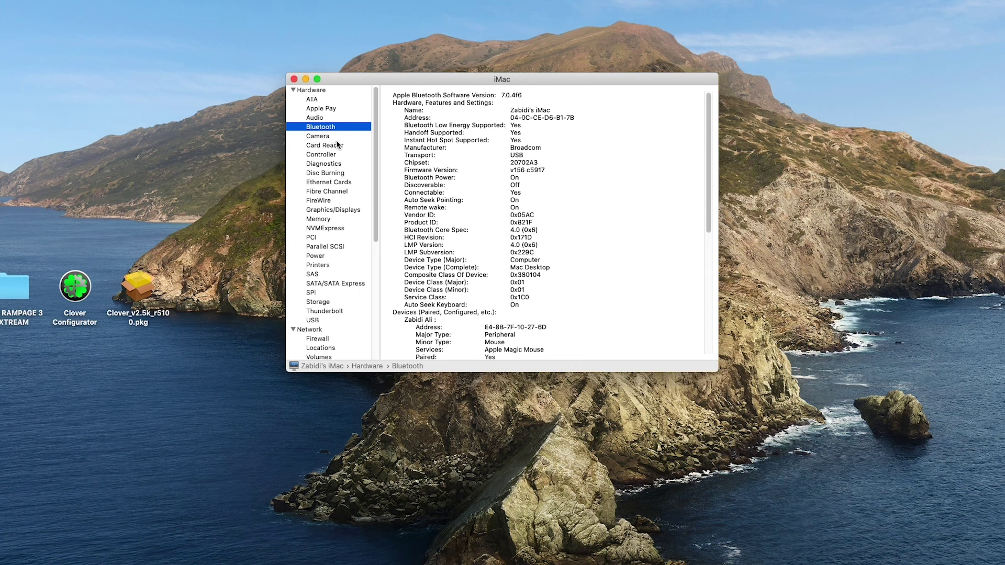
- Inspect the Ethernet cards, PCI and storage sections of the system report
{"action": "left_click", "coordinate": [341, 183]}
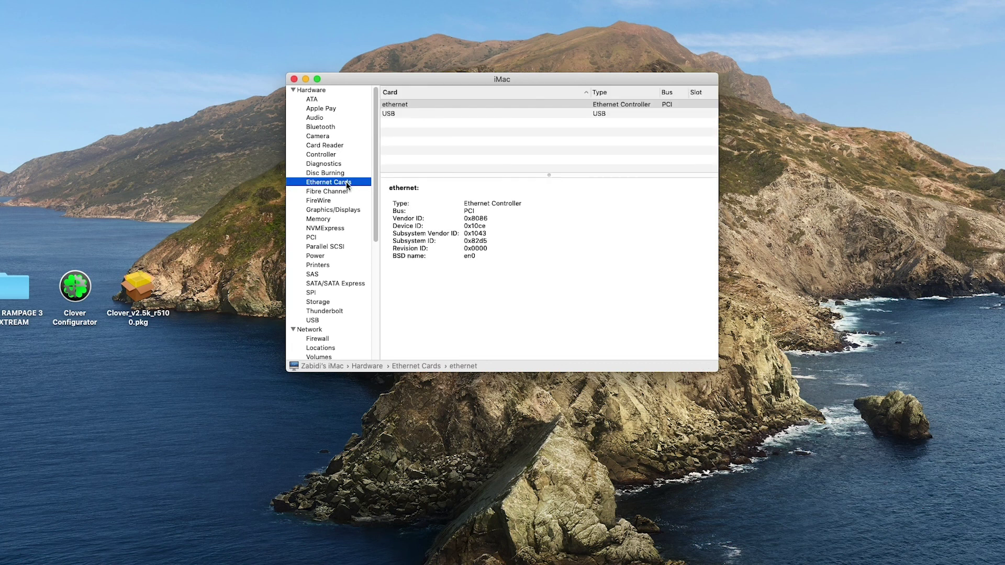
{"action": "left_click", "coordinate": [336, 238]}
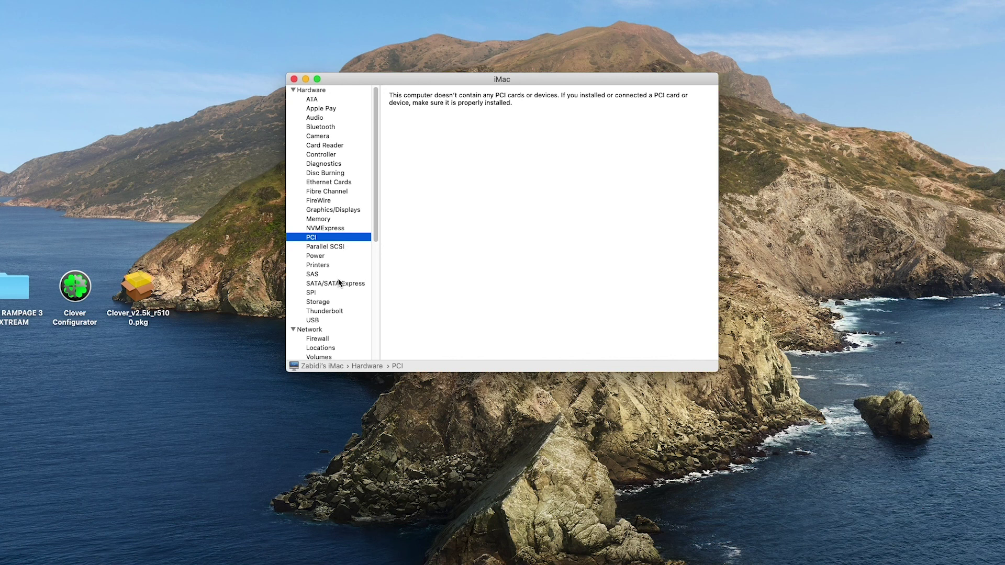
{"action": "left_click", "coordinate": [344, 304]}
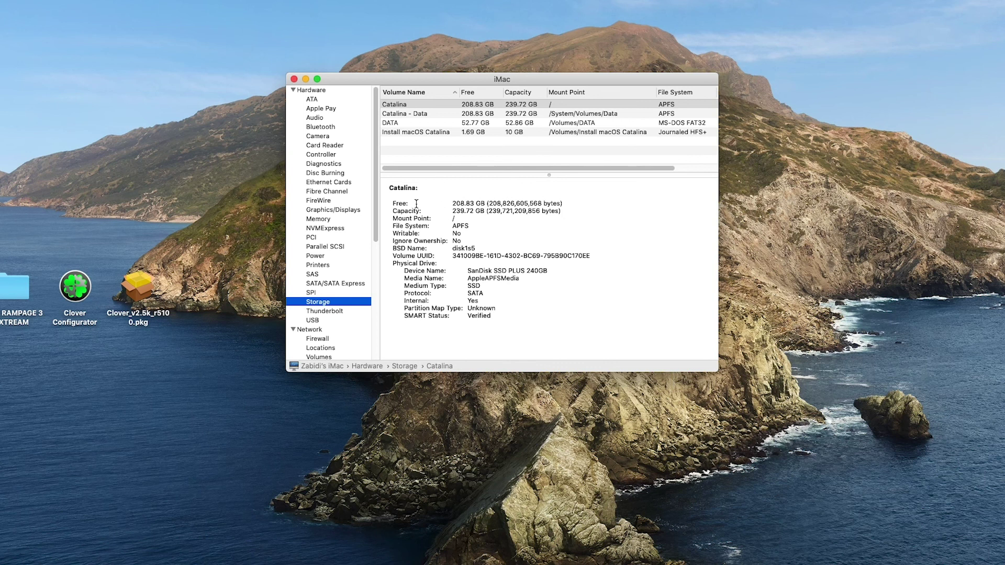
- Review the complete USB device tree and the remaining report categories, and close the system report
{"action": "left_click", "coordinate": [335, 321]}
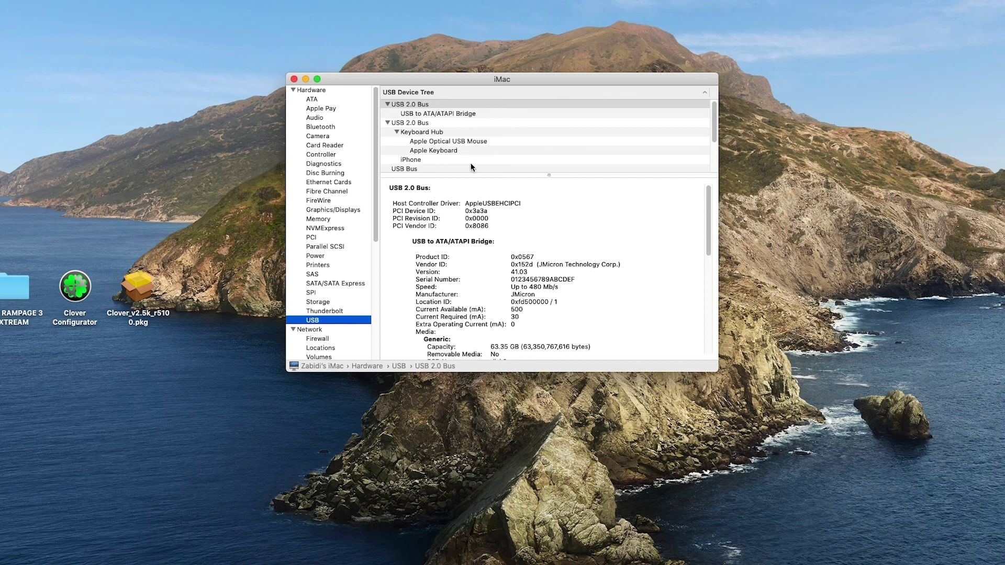
{"action": "left_click_drag", "start_coordinate": [547, 175], "coordinate": [554, 251]}
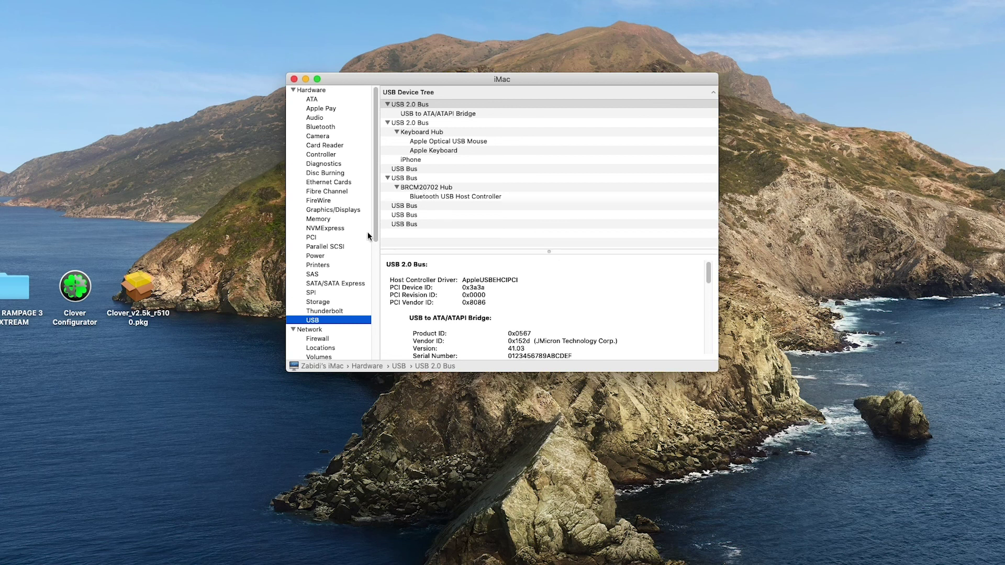
{"action": "left_click_drag", "start_coordinate": [376, 220], "coordinate": [382, 247]}
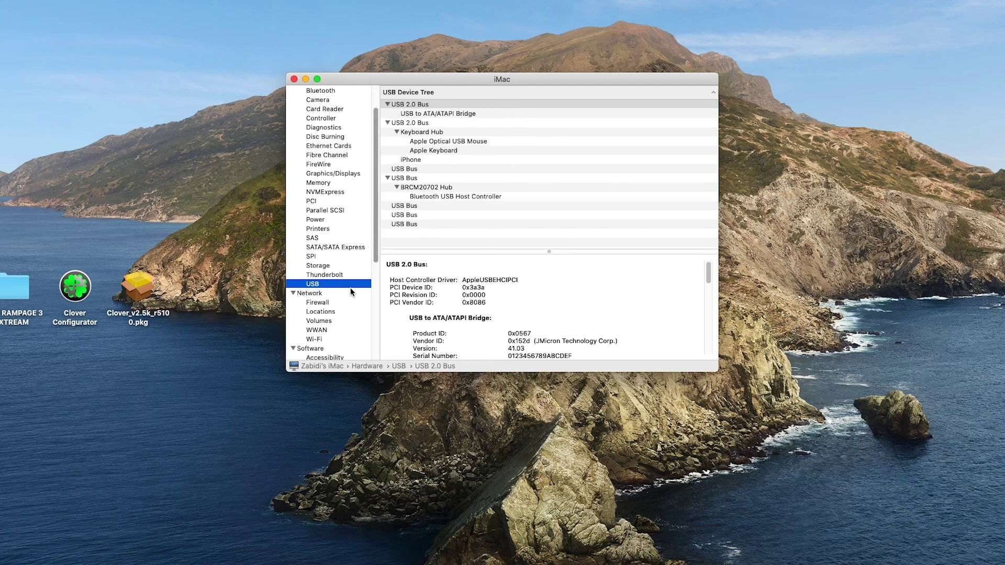
{"action": "left_click_drag", "start_coordinate": [383, 246], "coordinate": [386, 333]}
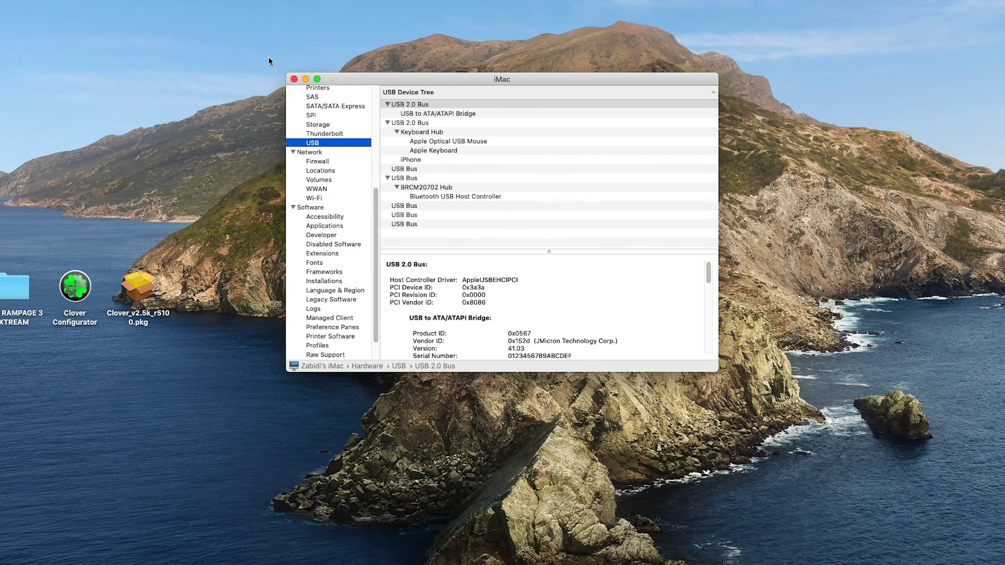
{"action": "left_click", "coordinate": [294, 78]}
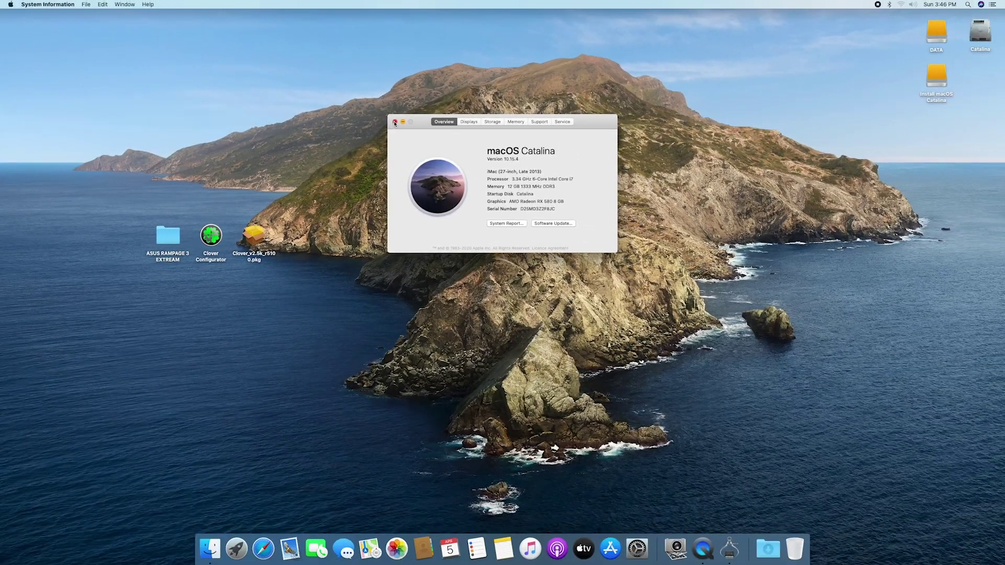